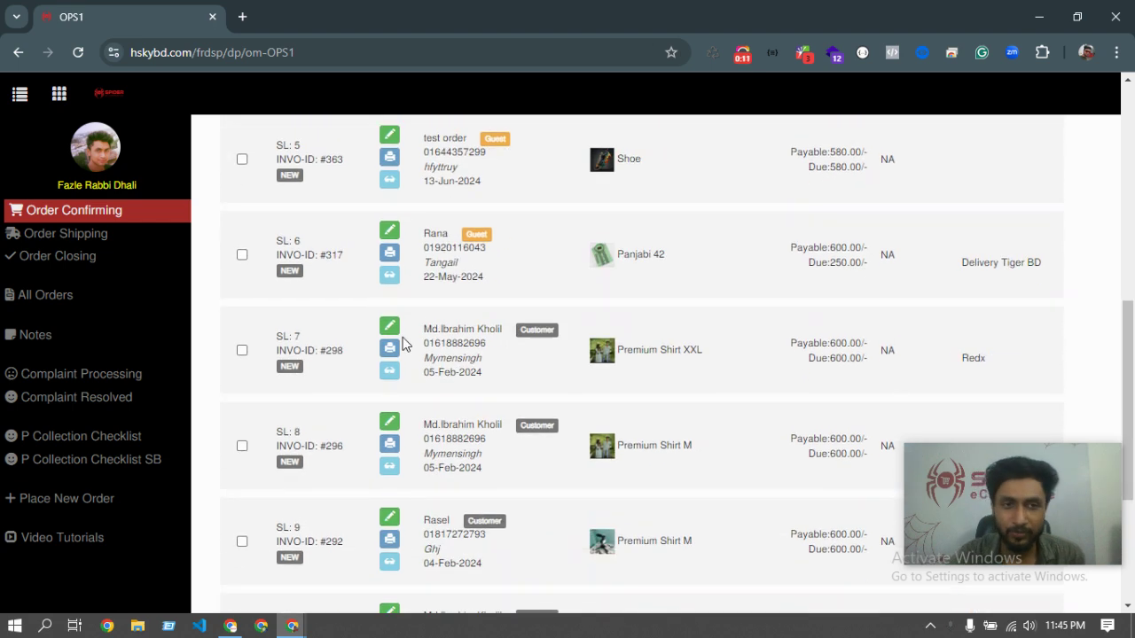
# - Find the Premium Shirt XXL order in the new orders list and open its invoice for editing
pyautogui.scroll(7, 399, 310)
pyautogui.scroll(-3, 346, 266)
pyautogui.scroll(3, 346, 236)
pyautogui.scroll(-6, 390, 399)
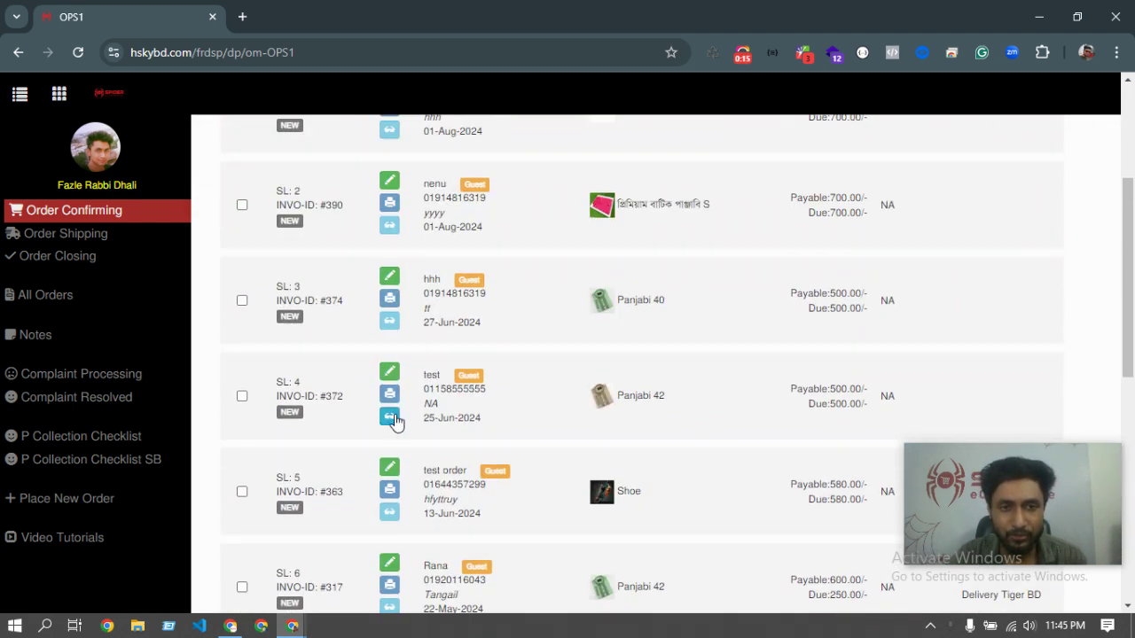
pyautogui.click(390, 412)
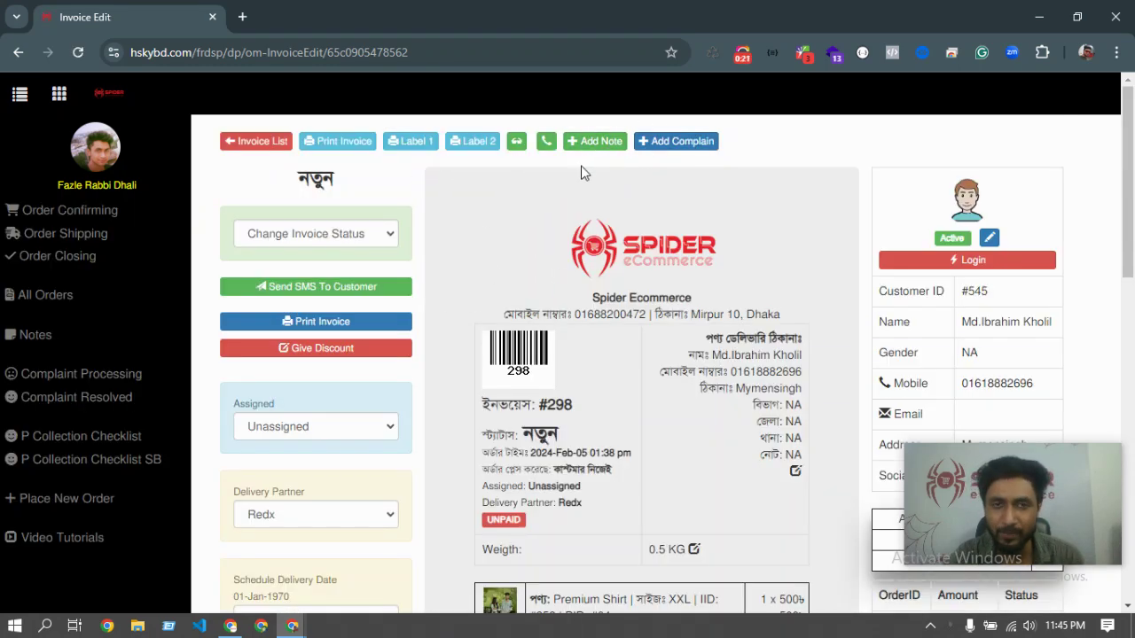
# - Look over the Premium Shirt XXL invoice, including its order details and note section
pyautogui.scroll(-6, 334, 253)
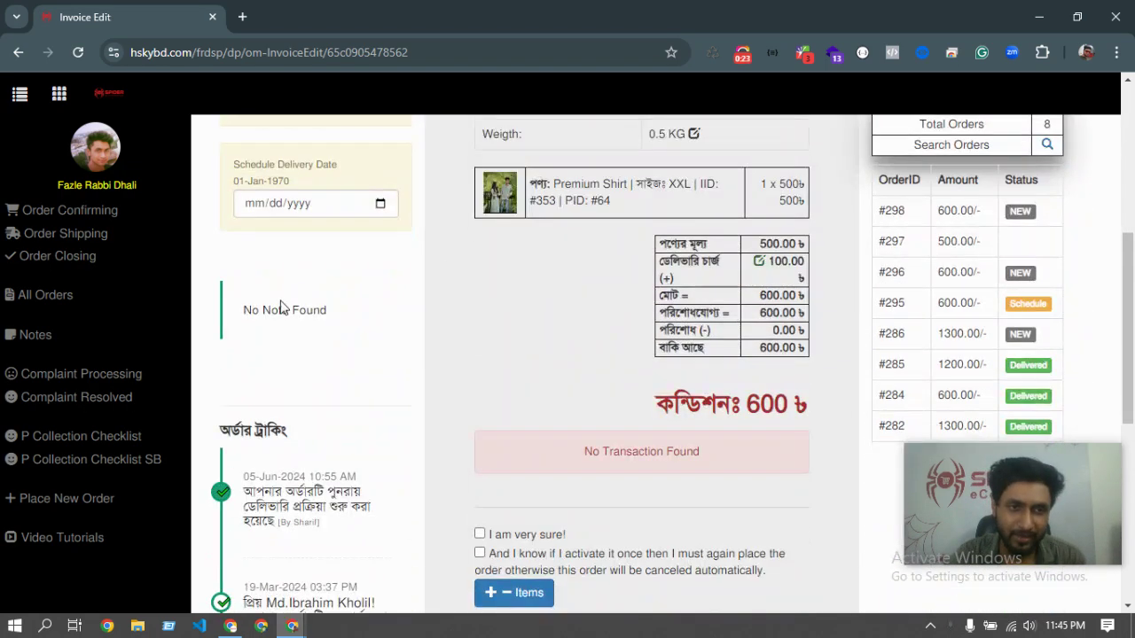
pyautogui.scroll(6, 279, 311)
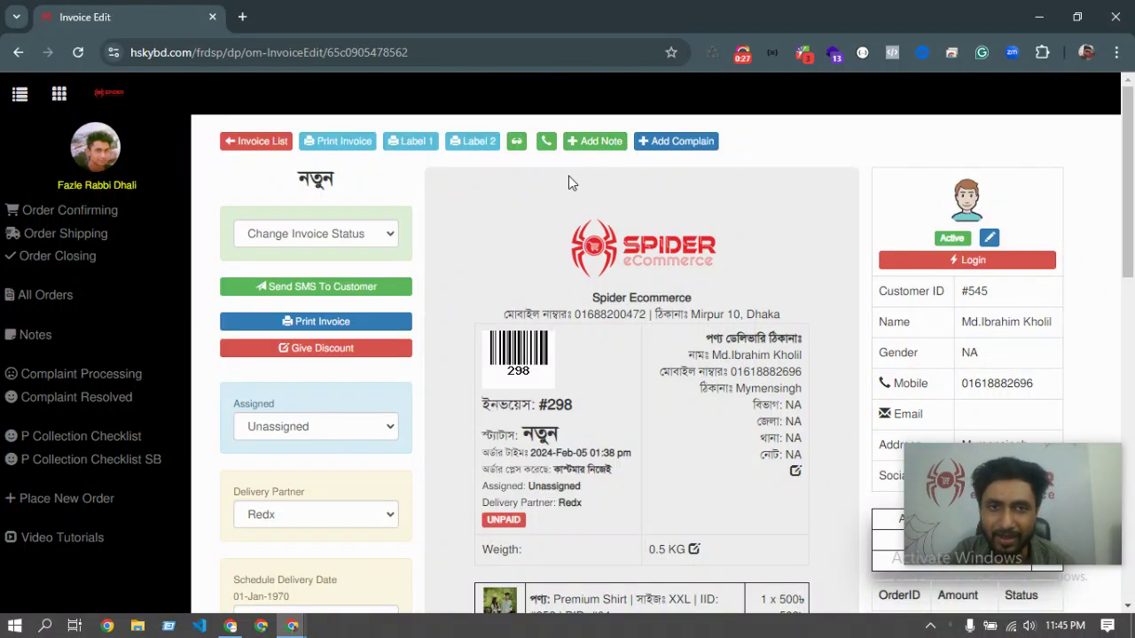
pyautogui.scroll(-3, 349, 382)
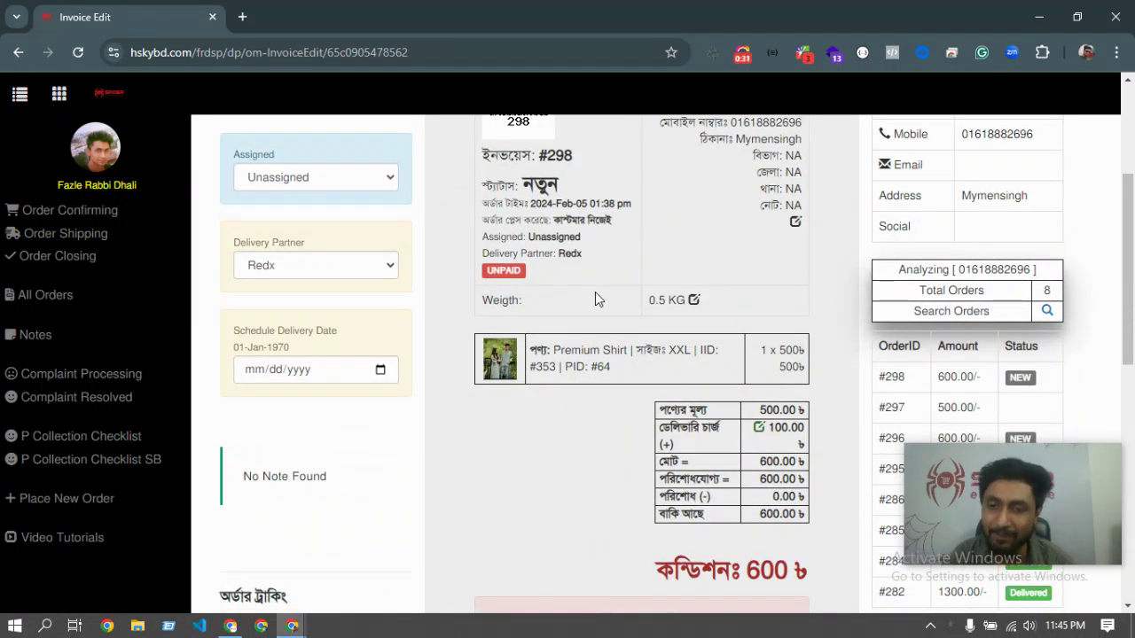
pyautogui.scroll(3, 595, 299)
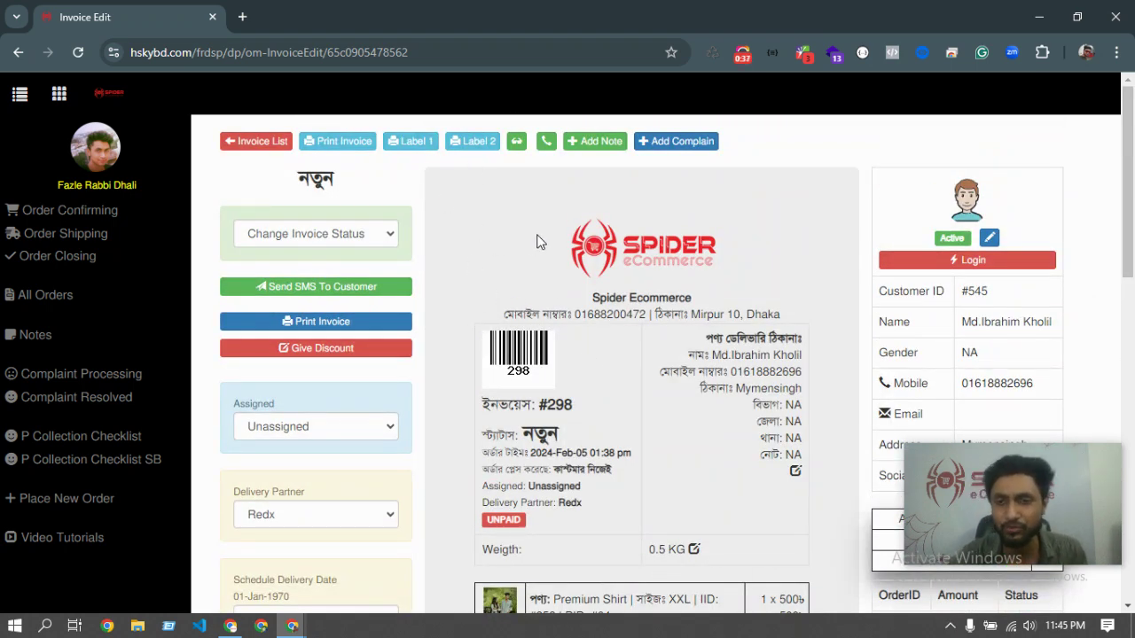
pyautogui.scroll(-3, 373, 293)
pyautogui.scroll(3, 353, 337)
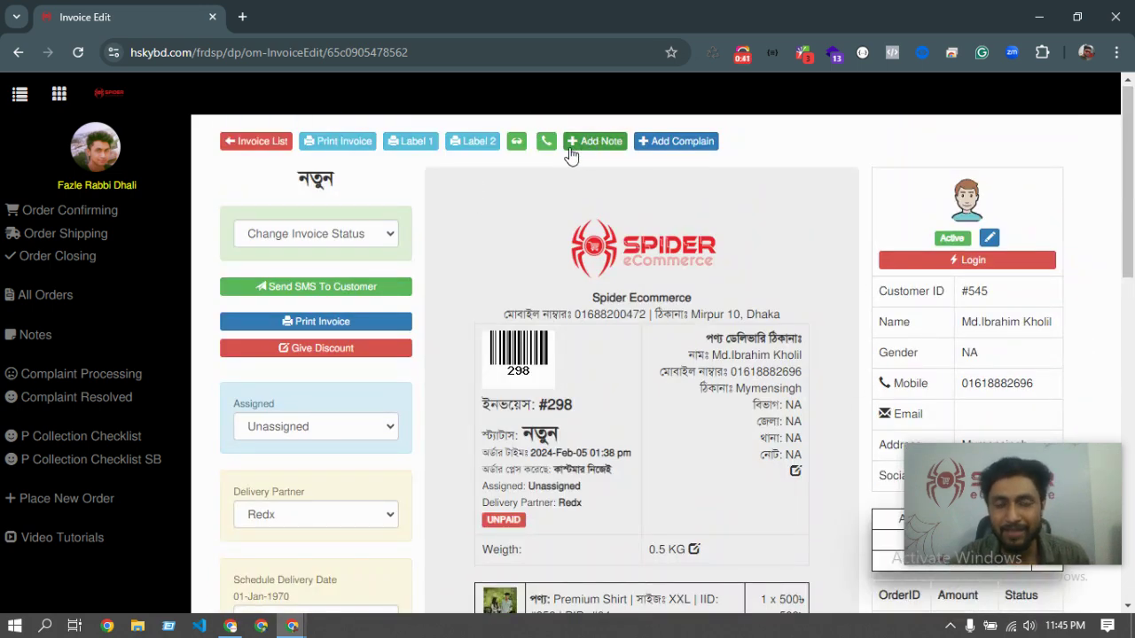
# - Return to the order confirming list and open the invoice of the Premium Shirt M order dated 05-Feb-2024
pyautogui.click(92, 214)
pyautogui.scroll(-5, 443, 399)
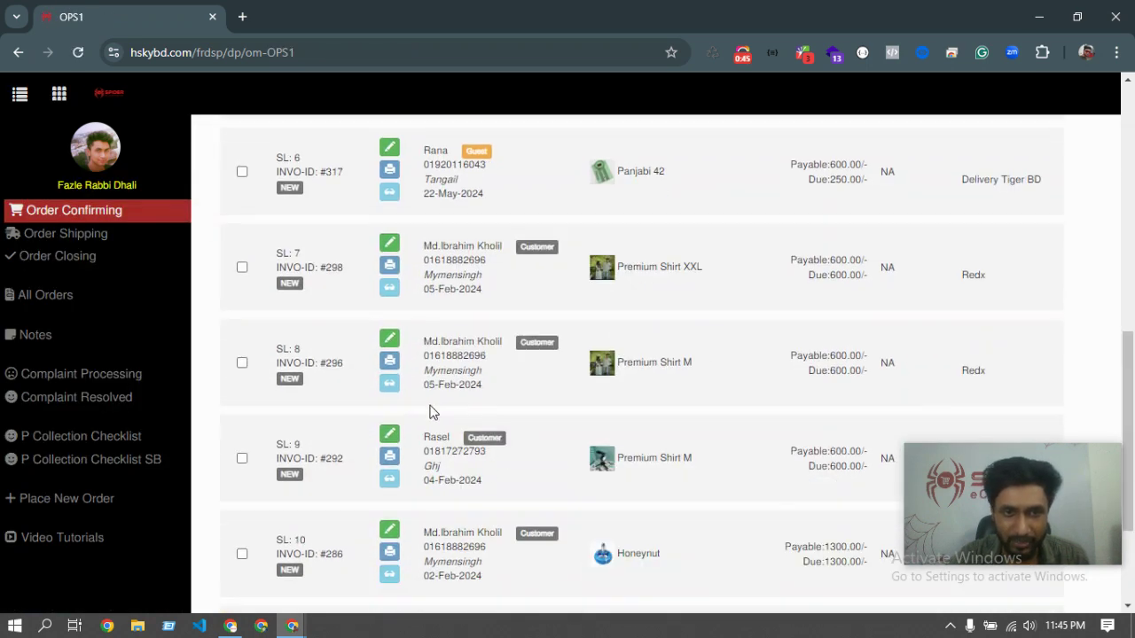
pyautogui.click(389, 340)
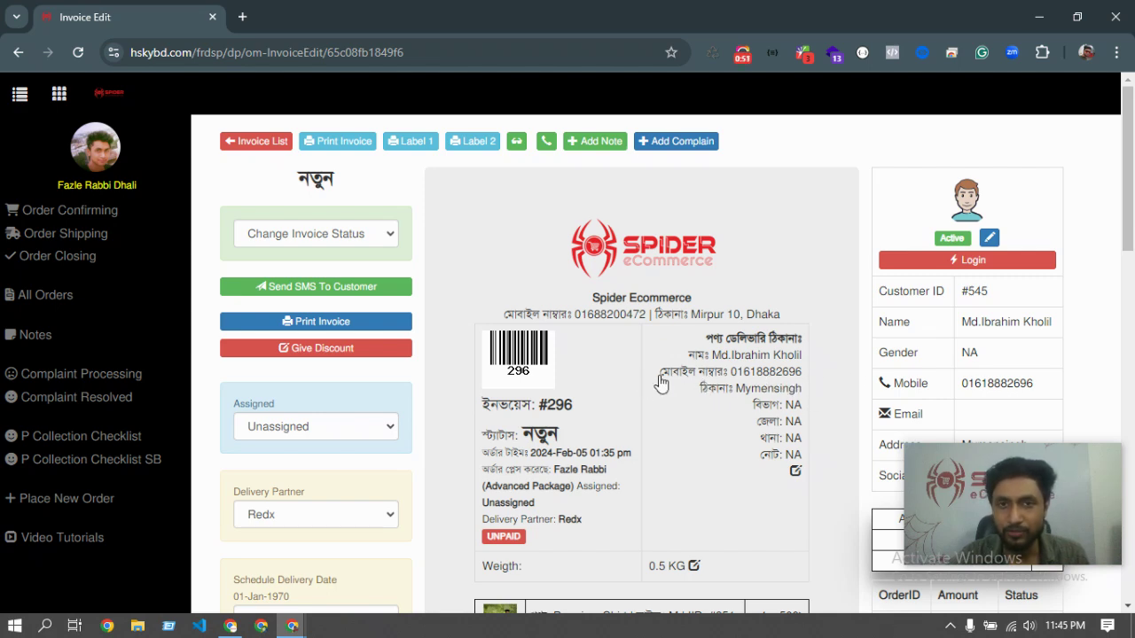
pyautogui.scroll(-1, 593, 370)
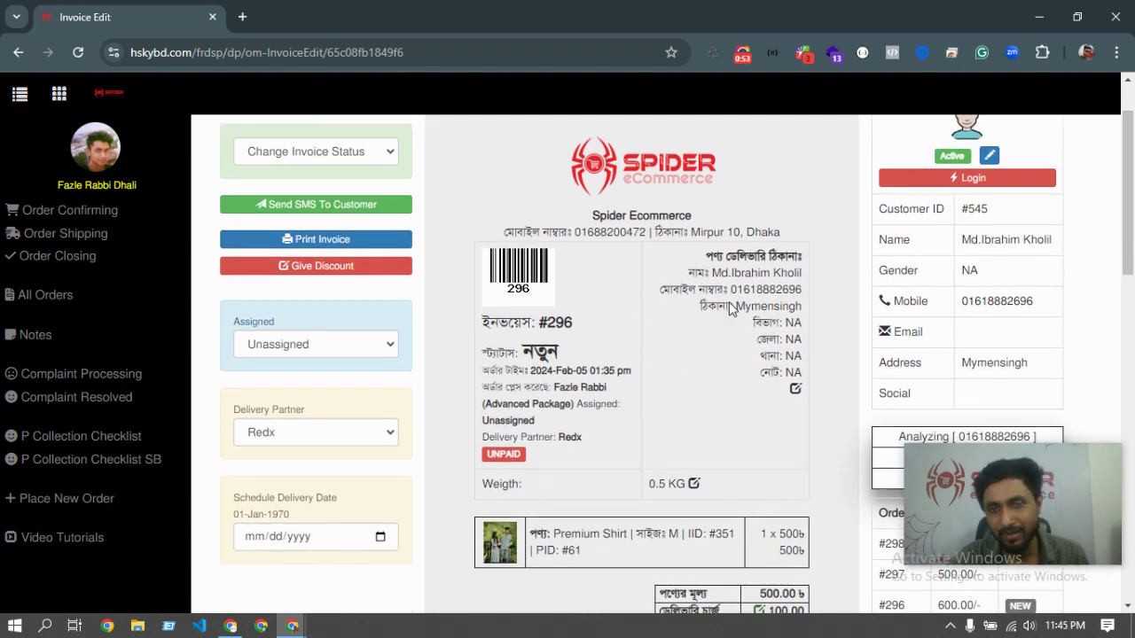
pyautogui.scroll(1, 736, 314)
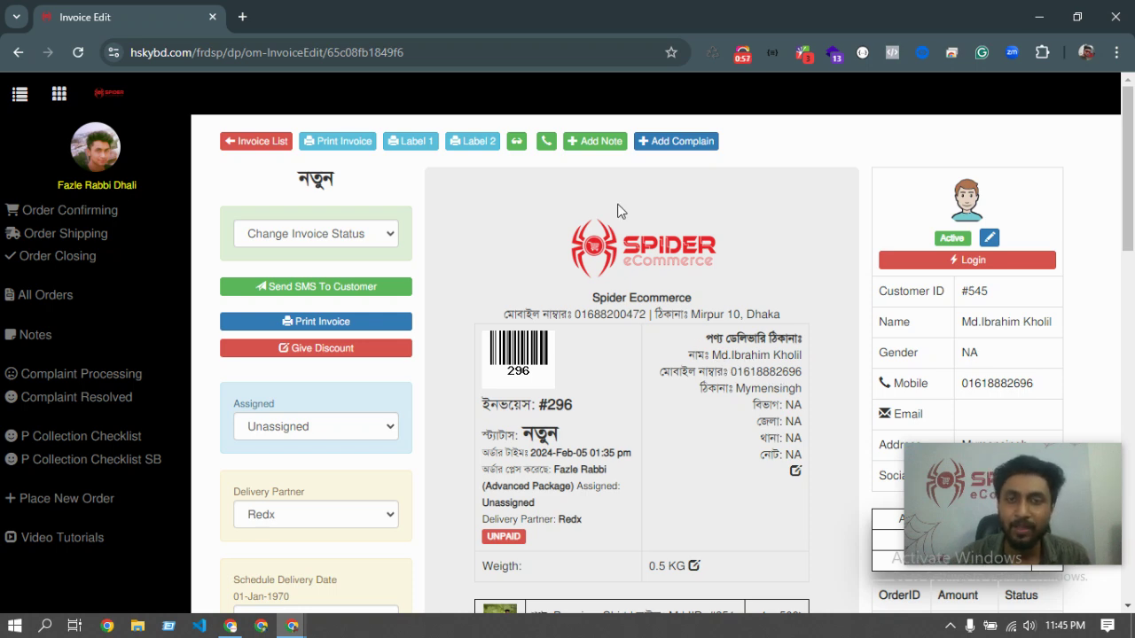
# - Add the note "sonday payanemt kobay" to the Premium Shirt M order
pyautogui.click(593, 144)
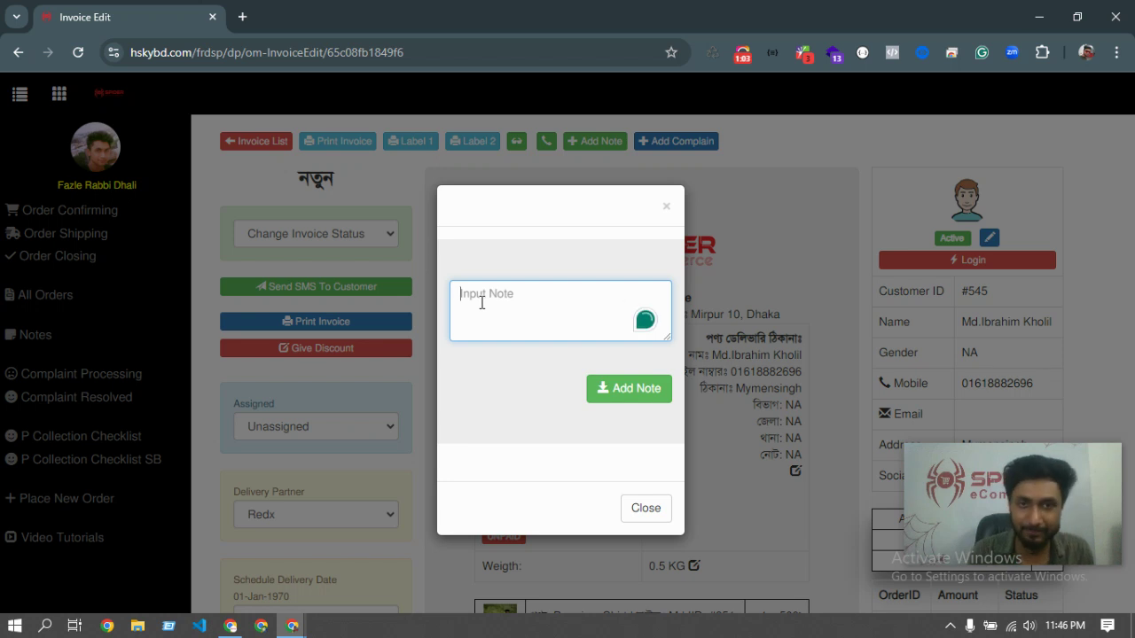
pyautogui.write('sonda')
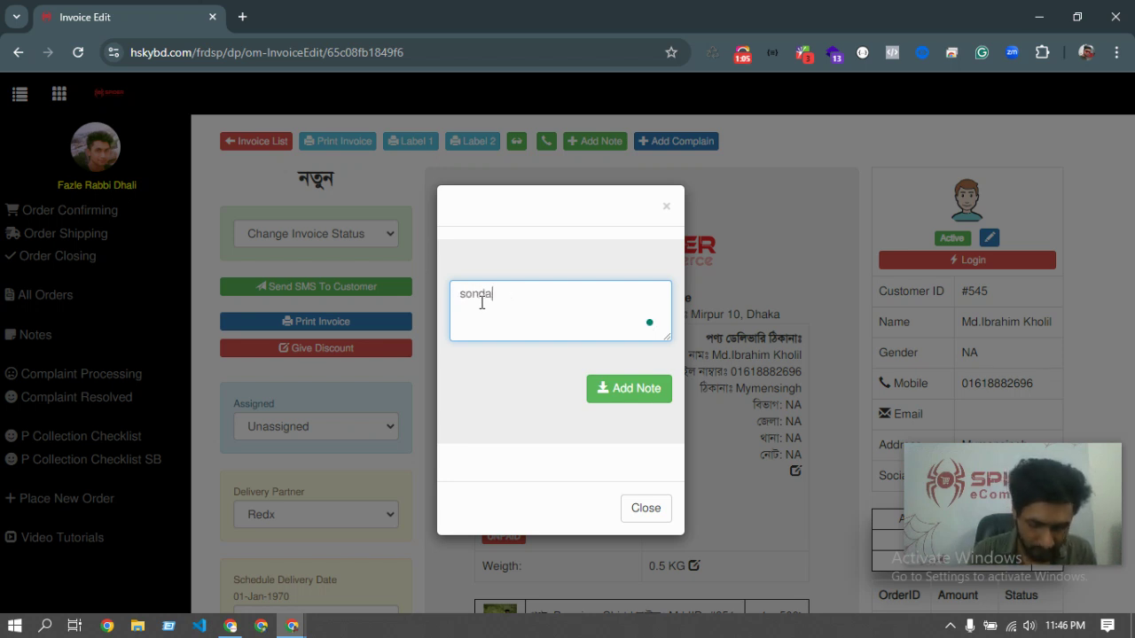
pyautogui.write('y ')
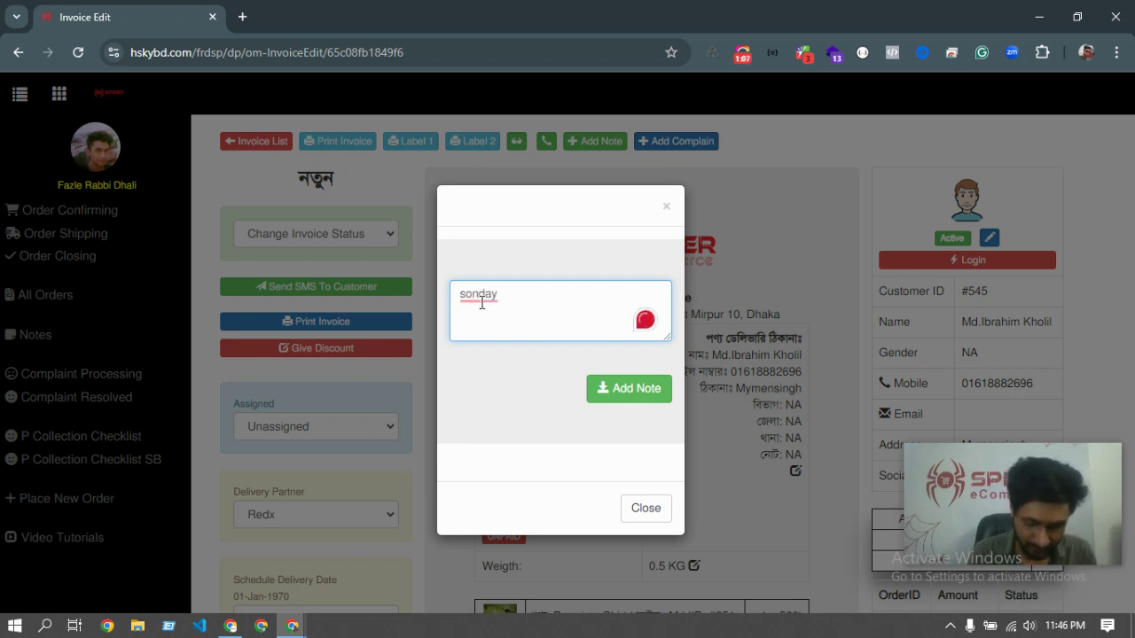
pyautogui.write('payanemt kobay')
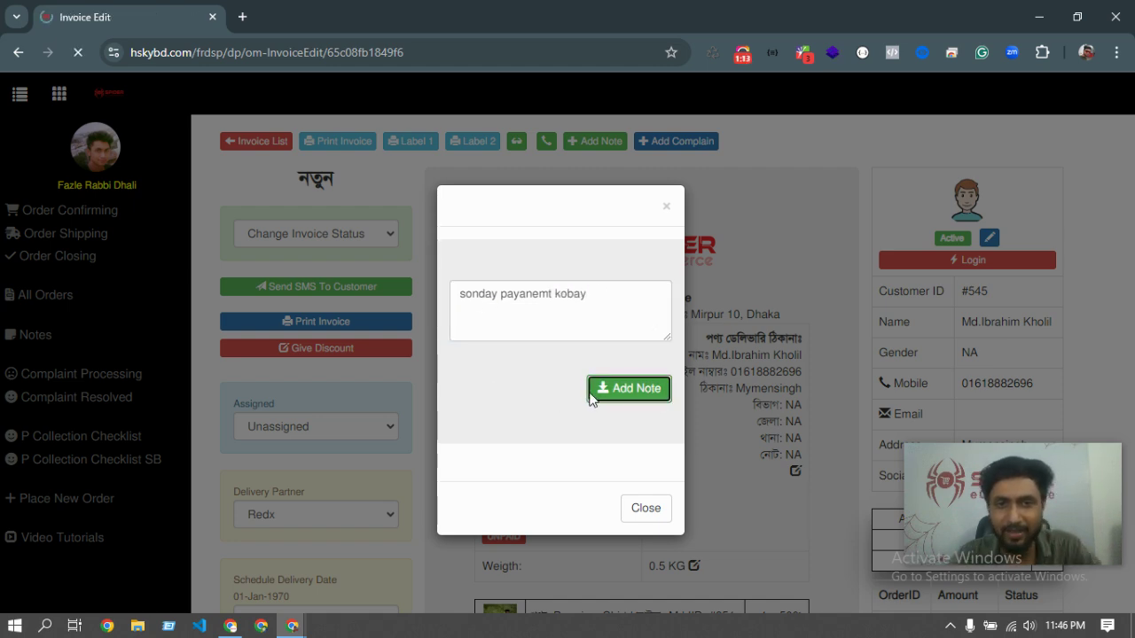
pyautogui.click(625, 390)
pyautogui.click(714, 435)
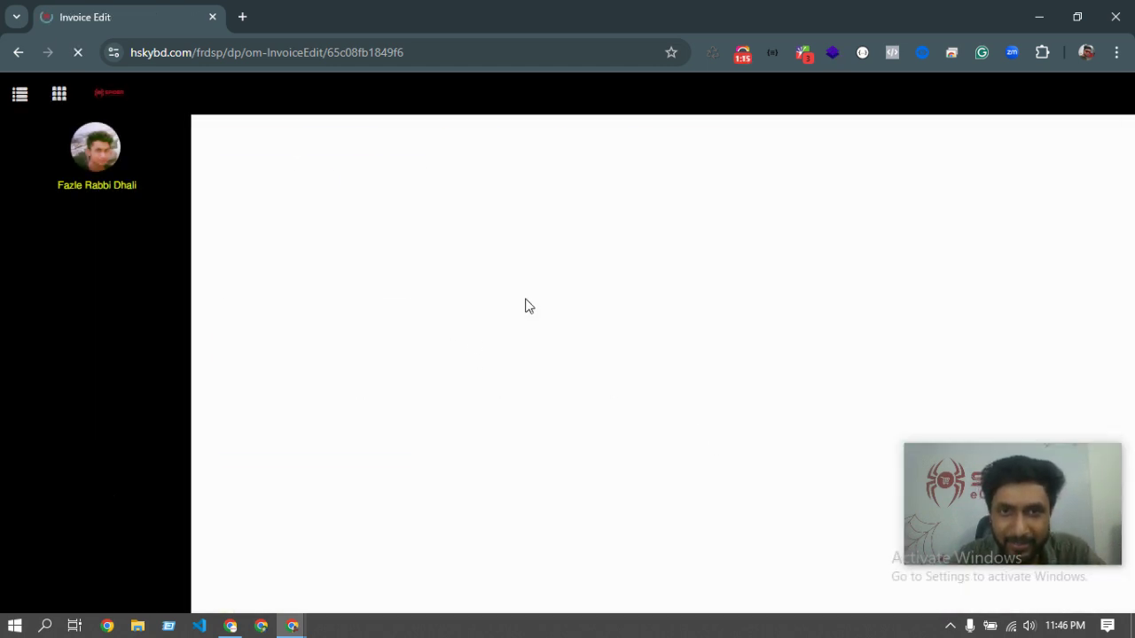
# - Examine the order process note recorded on the Premium Shirt M invoice
pyautogui.scroll(-3, 293, 330)
pyautogui.scroll(-2, 293, 330)
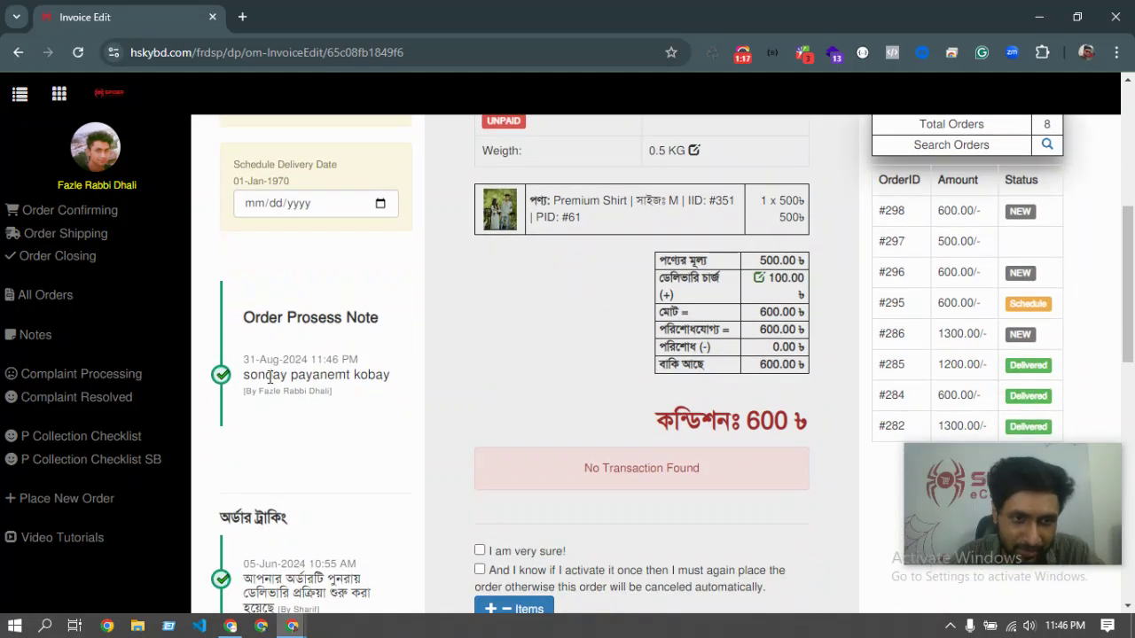
pyautogui.moveTo(242, 375); pyautogui.dragTo(361, 375)
pyautogui.click(292, 390)
pyautogui.moveTo(243, 375); pyautogui.dragTo(384, 375)
pyautogui.tripleClick(341, 375)
pyautogui.click(341, 375)
pyautogui.moveTo(243, 375); pyautogui.dragTo(406, 380)
pyautogui.click(406, 386)
pyautogui.scroll(4, 401, 379)
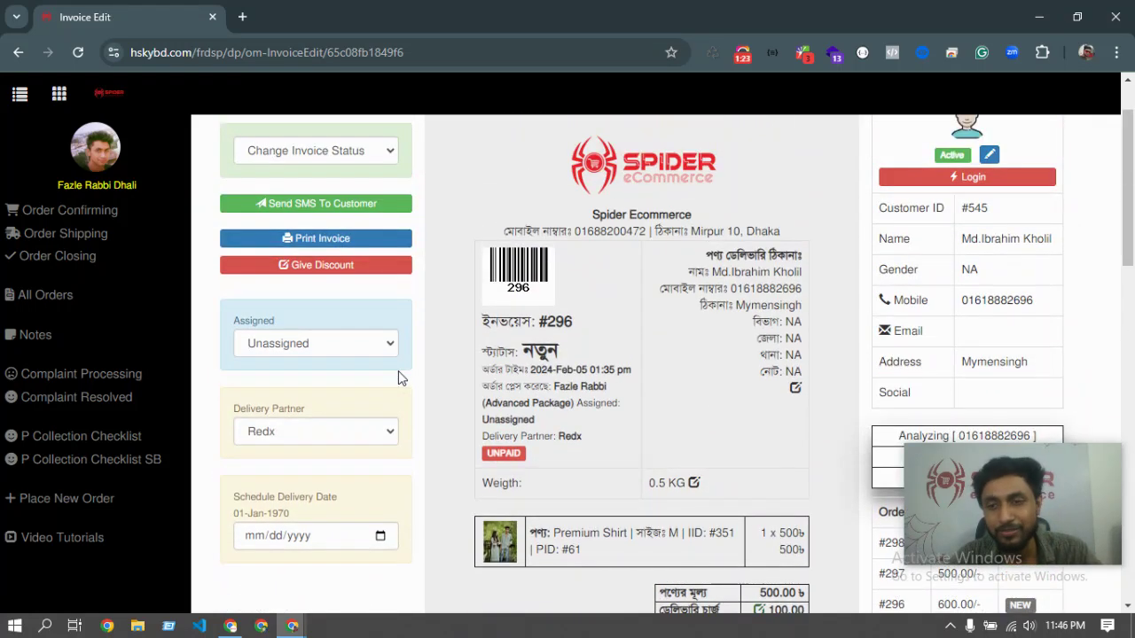
# - Open the payment pending order for the Readymade Printed Kameez Set and read its order process note
pyautogui.click(106, 215)
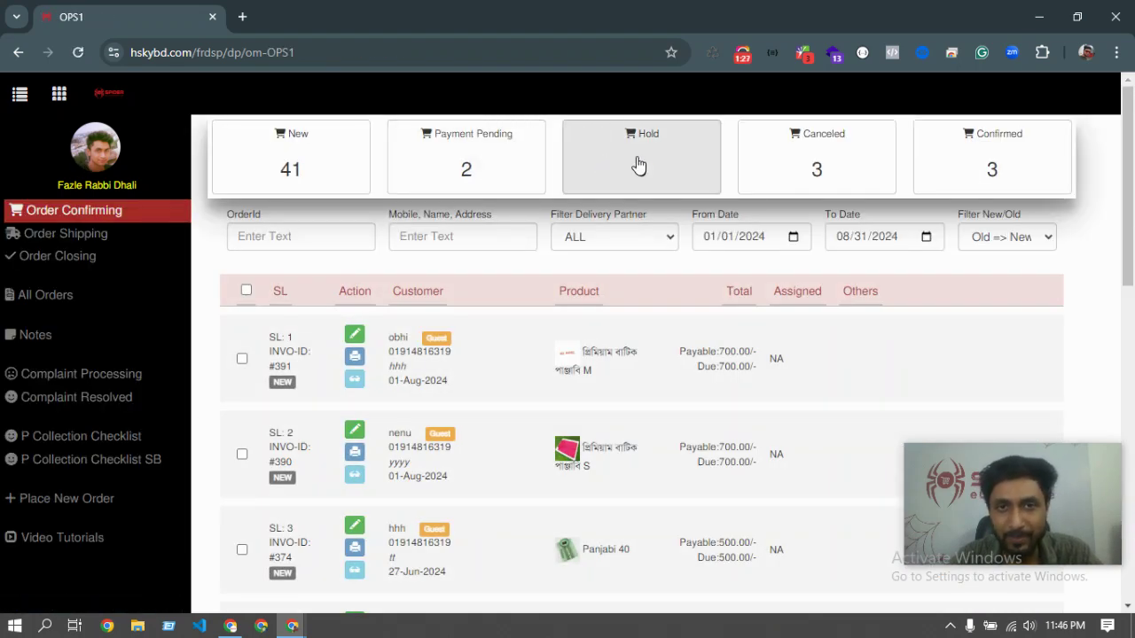
pyautogui.click(491, 165)
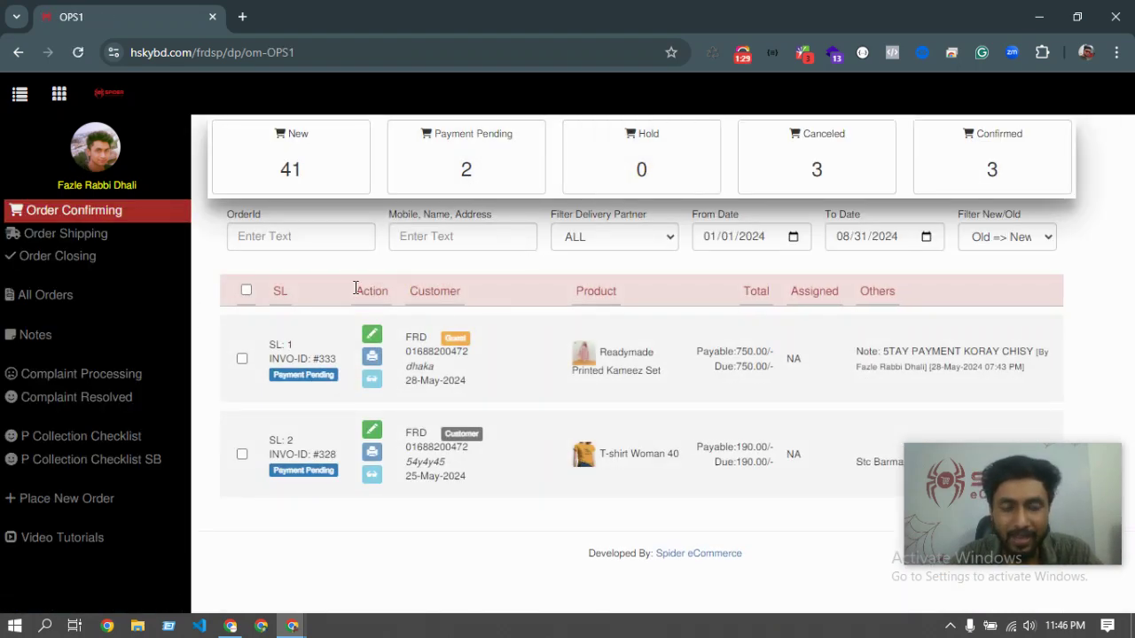
pyautogui.click(380, 335)
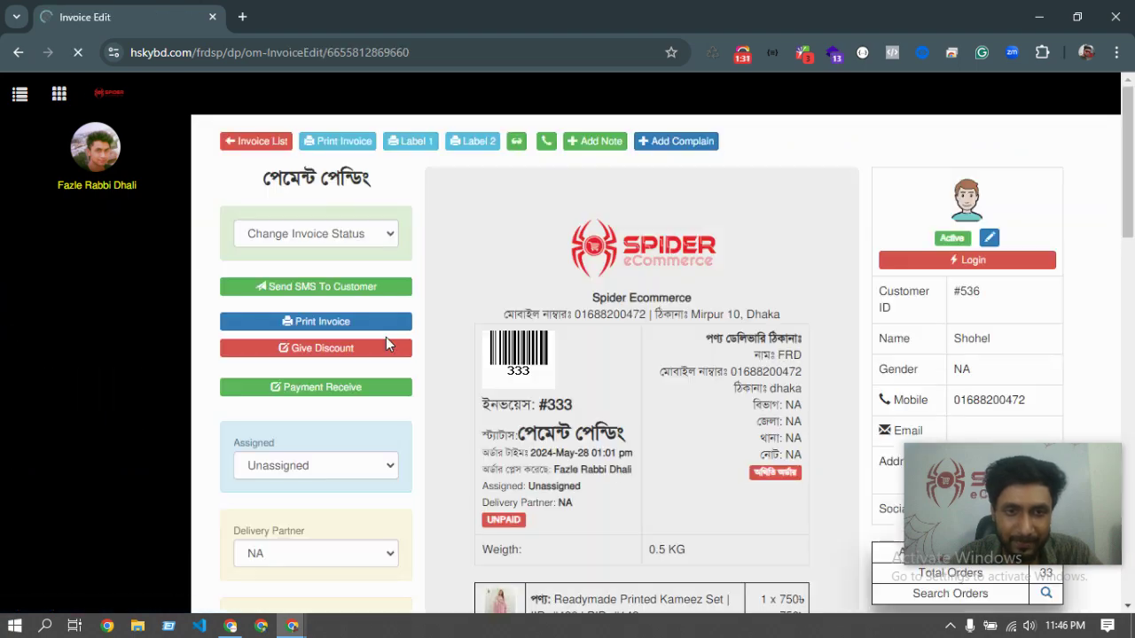
pyautogui.scroll(-3, 387, 346)
pyautogui.scroll(-2, 387, 345)
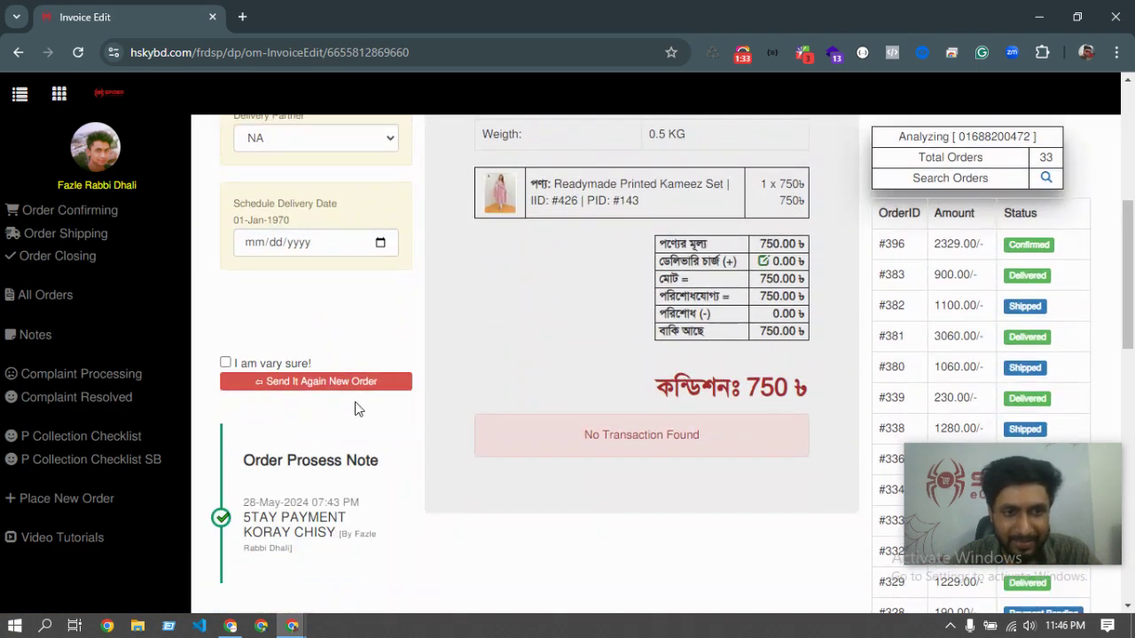
pyautogui.scroll(-1, 348, 400)
pyautogui.moveTo(307, 433); pyautogui.dragTo(346, 434)
pyautogui.click(399, 442)
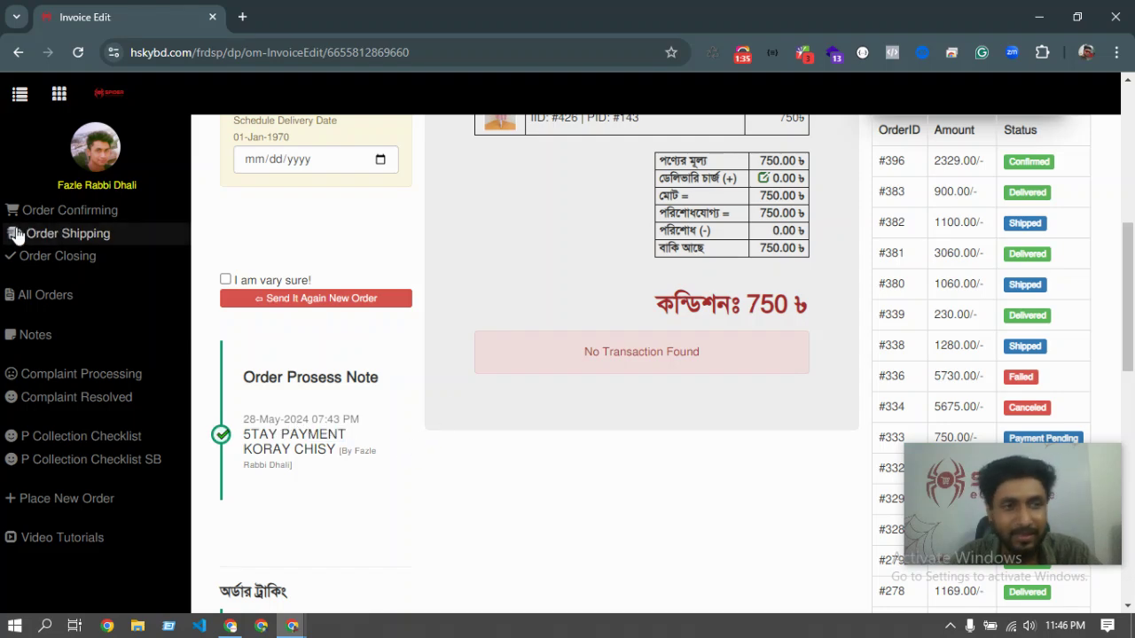
# - Reopen the Premium Shirt XXL invoice from the new orders list and check its note section
pyautogui.click(89, 214)
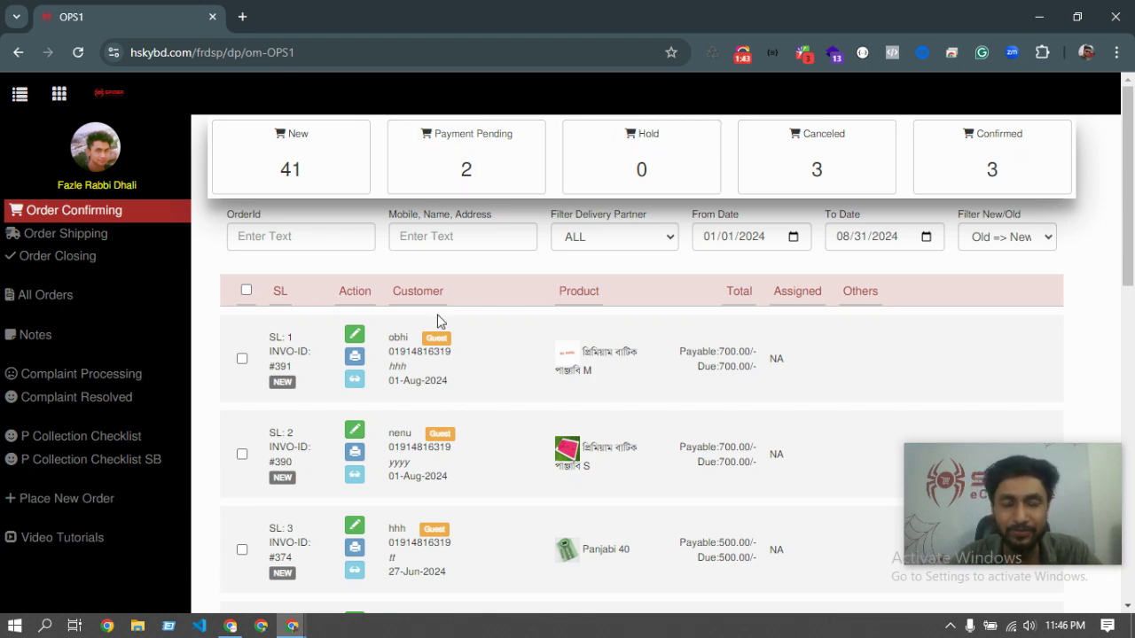
pyautogui.scroll(-5, 355, 405)
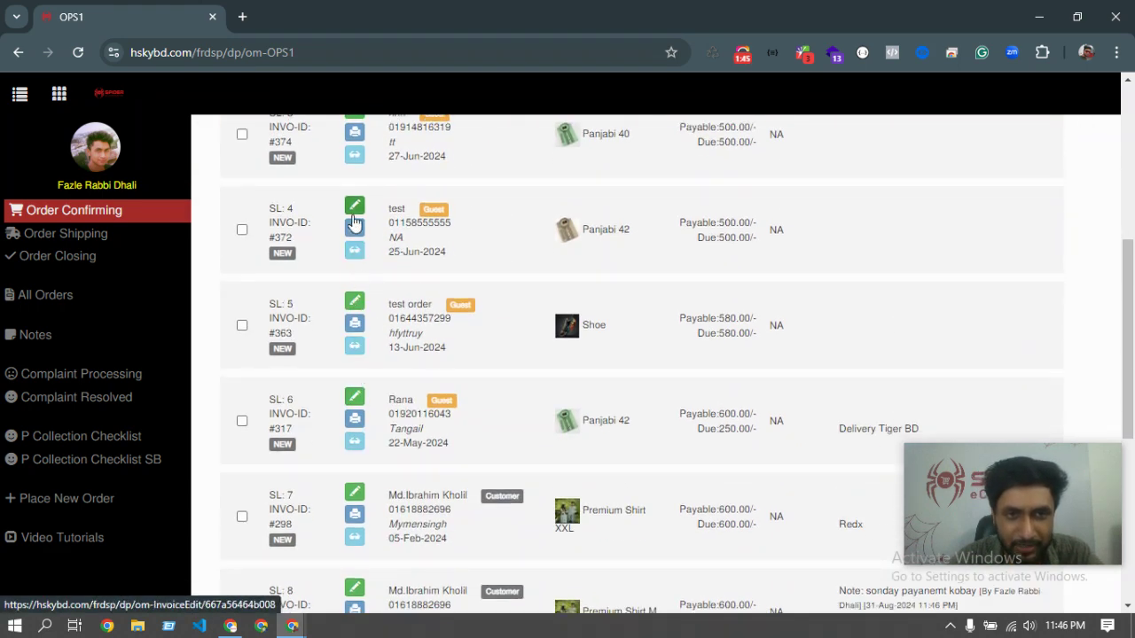
pyautogui.scroll(-2, 353, 401)
pyautogui.click(354, 329)
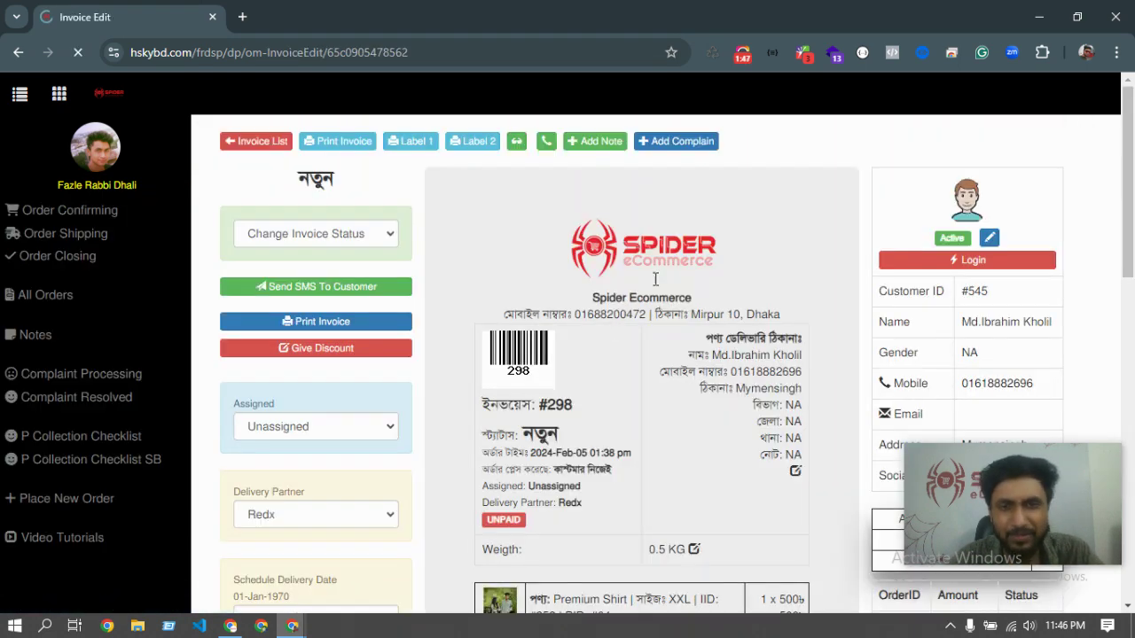
pyautogui.scroll(-4, 329, 425)
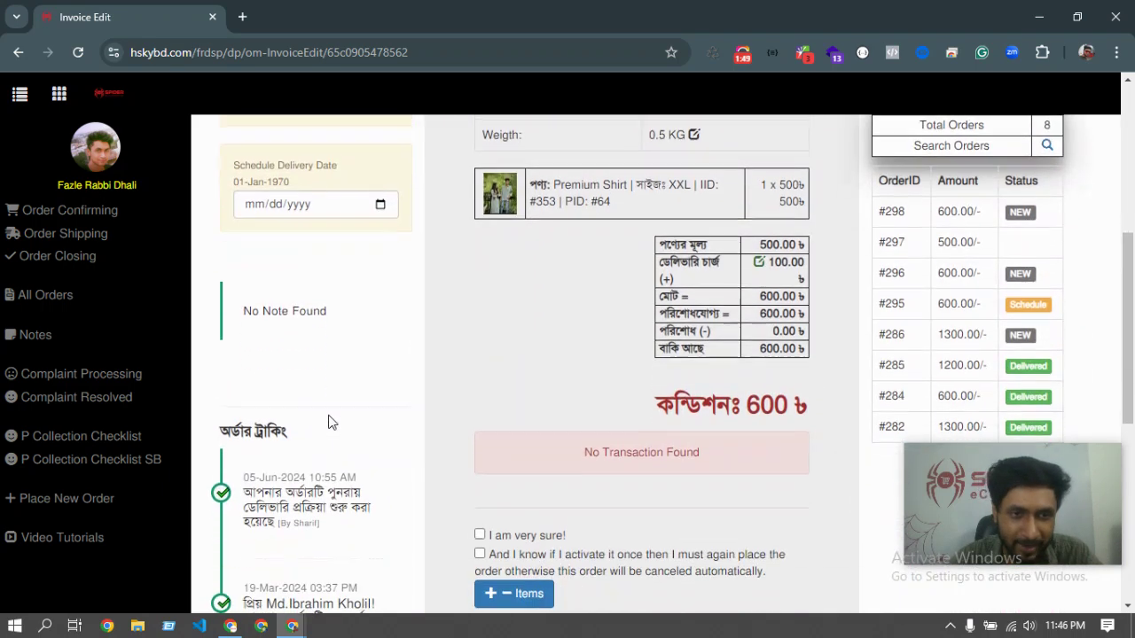
pyautogui.scroll(4, 329, 425)
# - Add the note "test 1 note" to the Premium Shirt XXL order
pyautogui.click(595, 141)
pyautogui.click(494, 308)
pyautogui.write('test 1 note')
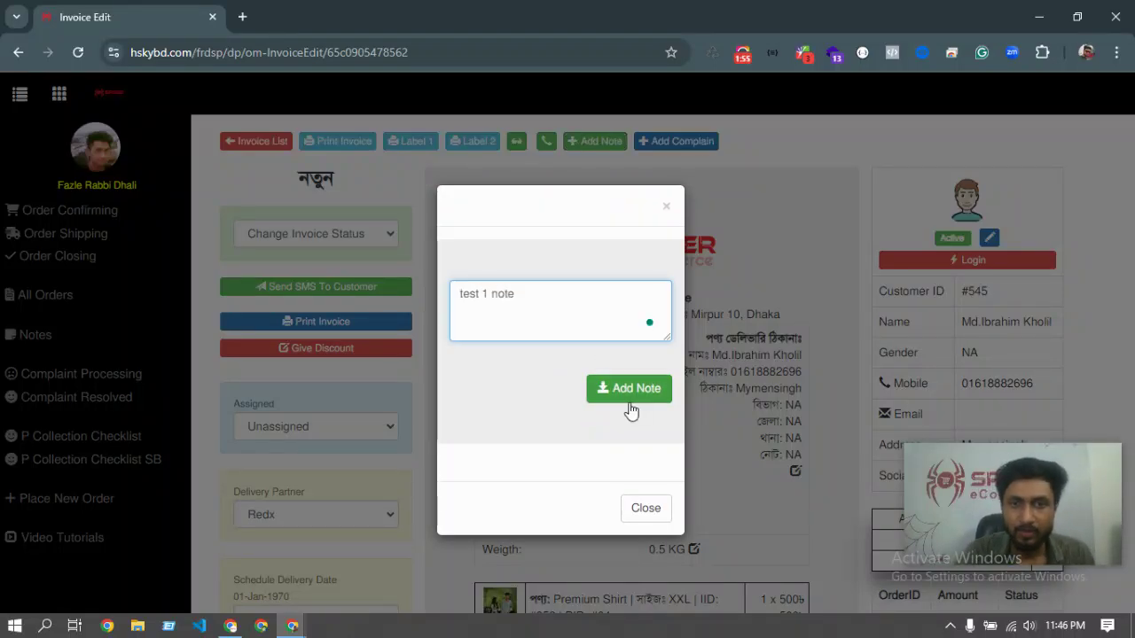
pyautogui.click(607, 409)
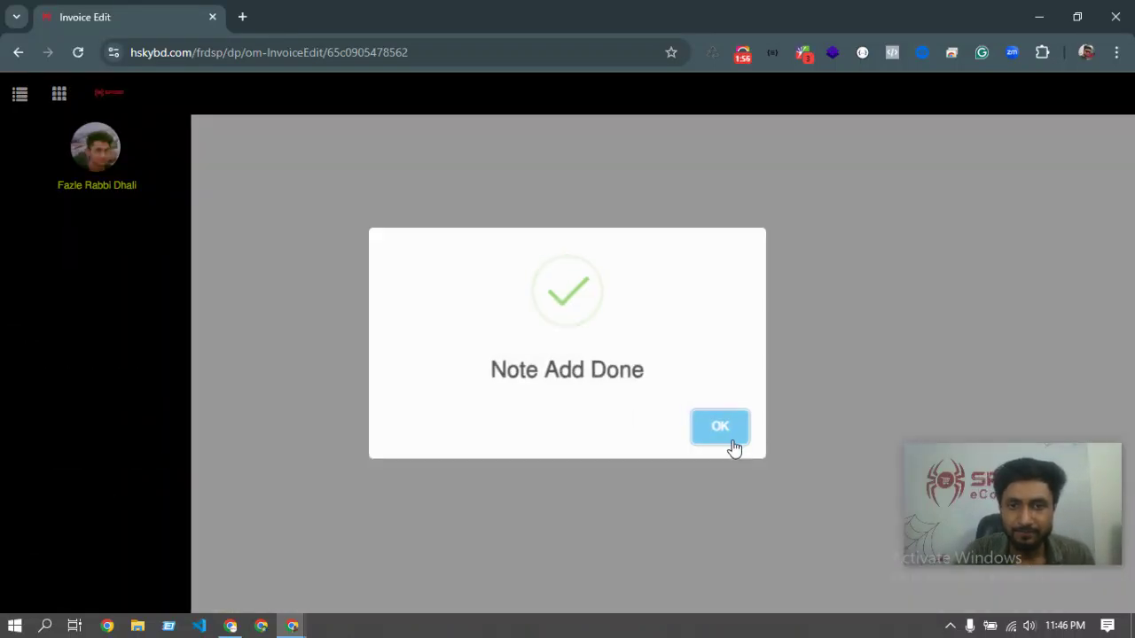
pyautogui.click(732, 442)
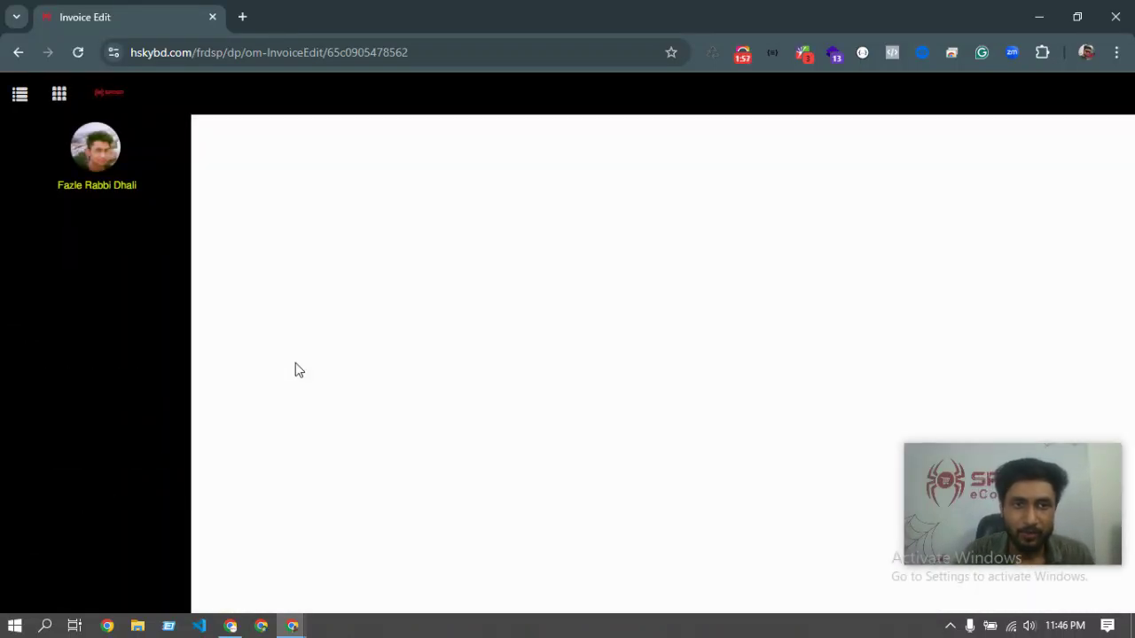
# - Check the new entry in the Premium Shirt XXL order's process notes
pyautogui.scroll(-5, 342, 386)
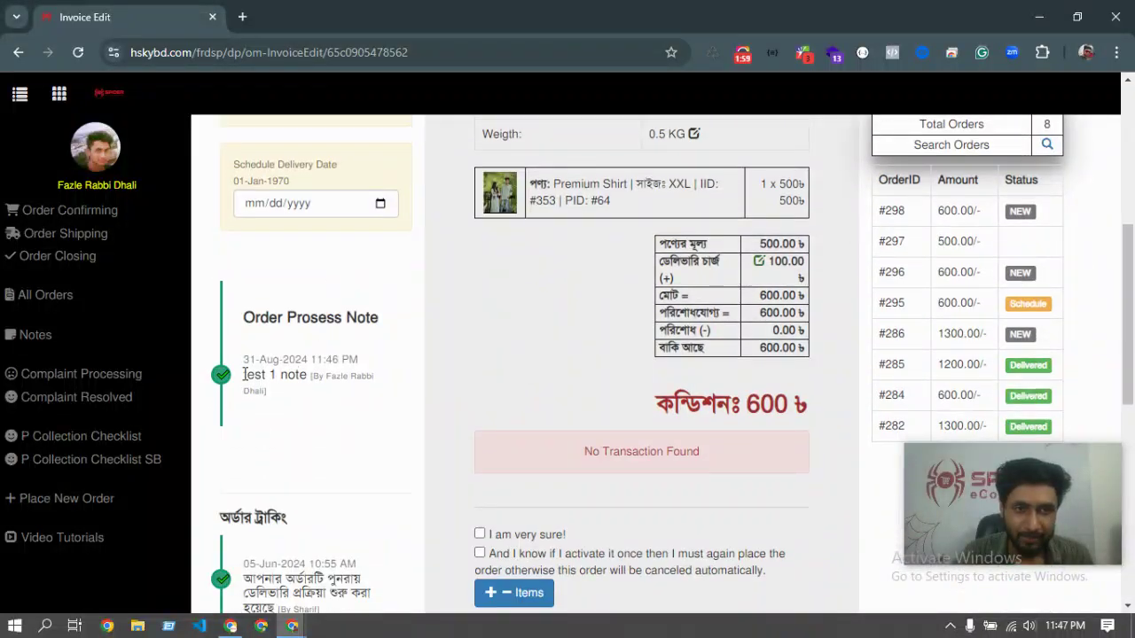
pyautogui.moveTo(241, 375); pyautogui.dragTo(420, 380)
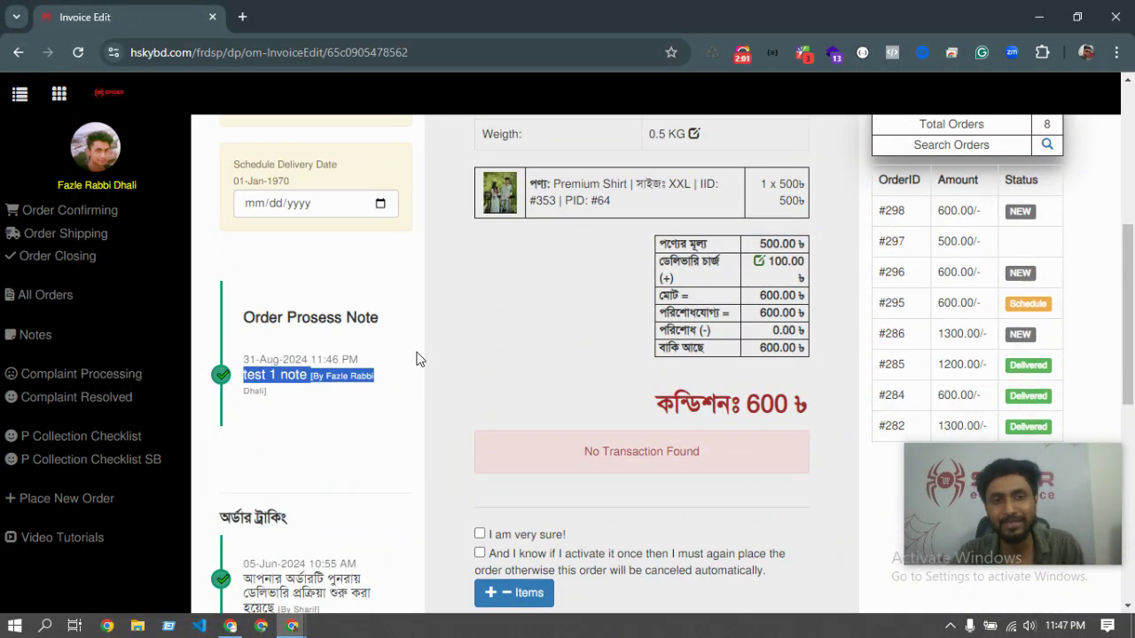
pyautogui.scroll(3, 564, 355)
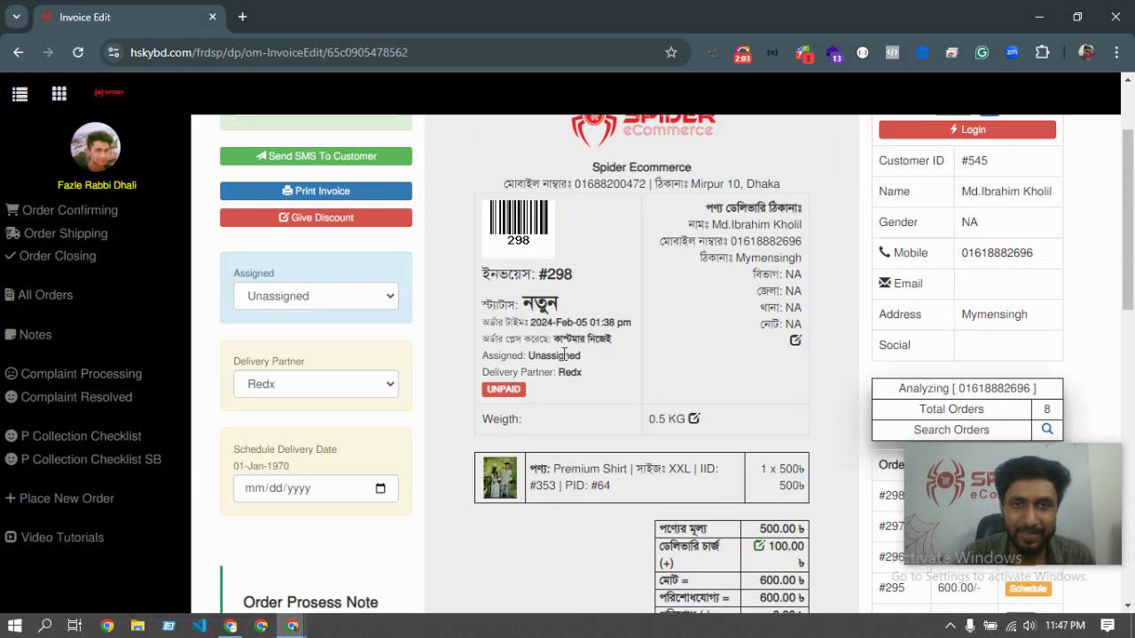
# - Add a second note reading "test" to the Premium Shirt XXL order
pyautogui.scroll(2, 564, 355)
pyautogui.click(592, 142)
pyautogui.click(537, 323)
pyautogui.write('test')
pyautogui.click(661, 399)
pyautogui.click(702, 434)
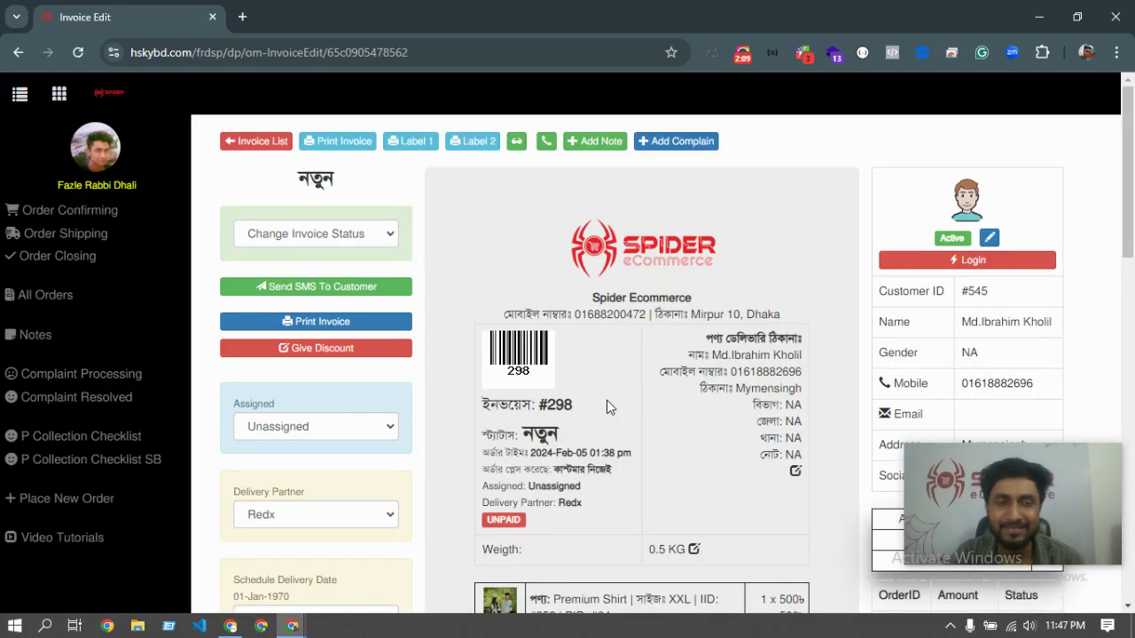
# - Review both order process notes on the Premium Shirt XXL invoice
pyautogui.scroll(-5, 355, 372)
pyautogui.scroll(-1, 271, 445)
pyautogui.moveTo(245, 374); pyautogui.dragTo(379, 375)
pyautogui.click(373, 390)
pyautogui.moveTo(342, 457); pyautogui.dragTo(297, 454)
pyautogui.moveTo(245, 374); pyautogui.dragTo(443, 379)
pyautogui.scroll(5, 635, 220)
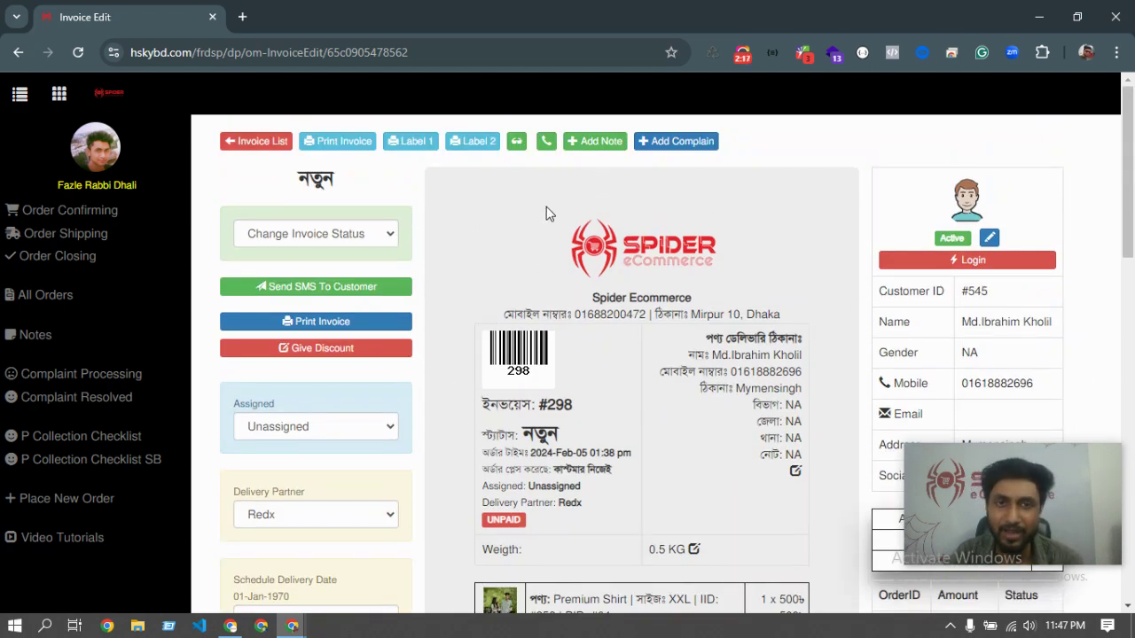
# - Examine the text, author and time of each entry in the Premium Shirt XXL invoice's process note timeline
pyautogui.scroll(-6, 546, 213)
pyautogui.click(270, 390)
pyautogui.moveTo(252, 374); pyautogui.dragTo(372, 390)
pyautogui.click(350, 399)
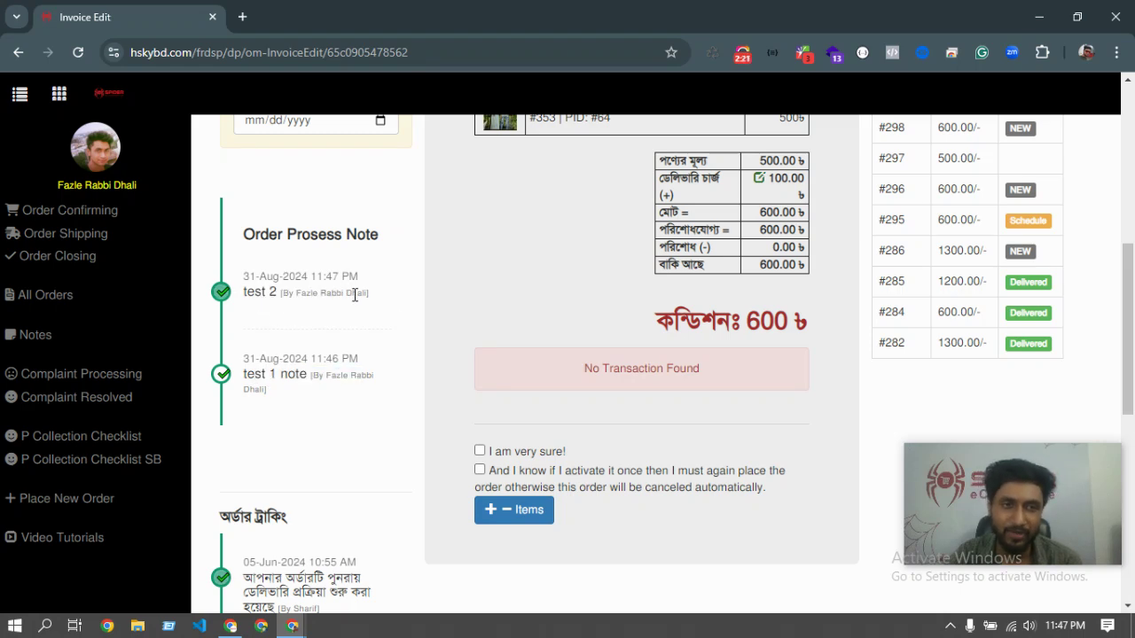
pyautogui.scroll(3, 381, 345)
pyautogui.scroll(-5, 372, 373)
pyautogui.scroll(4, 355, 399)
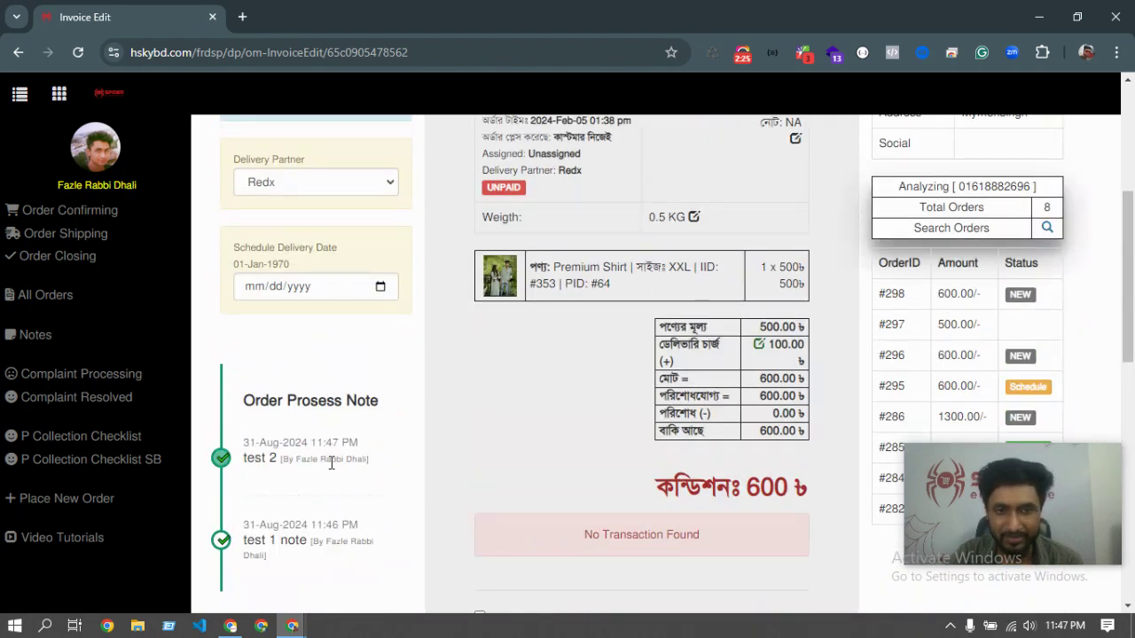
pyautogui.scroll(5, 378, 444)
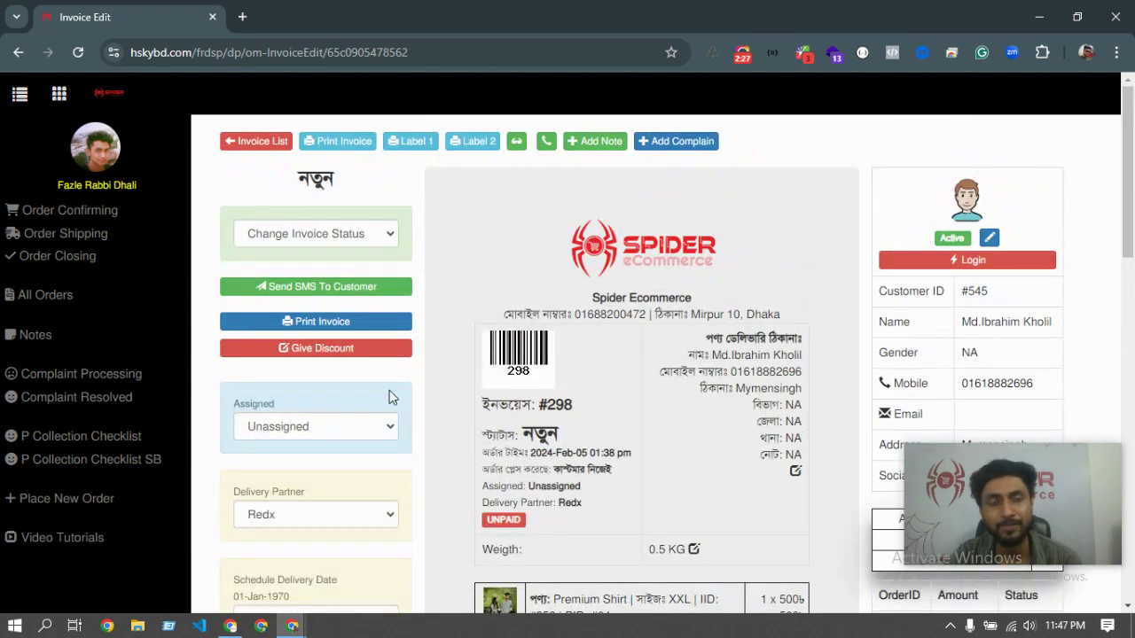
pyautogui.scroll(-5, 306, 469)
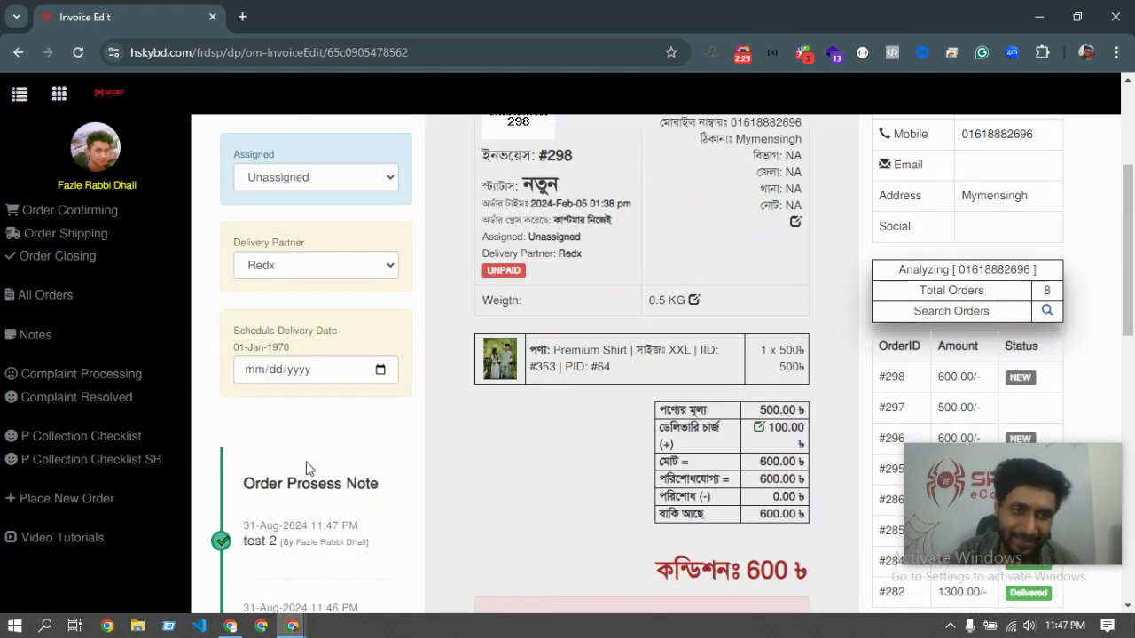
pyautogui.moveTo(262, 374); pyautogui.dragTo(348, 376)
pyautogui.click(505, 342)
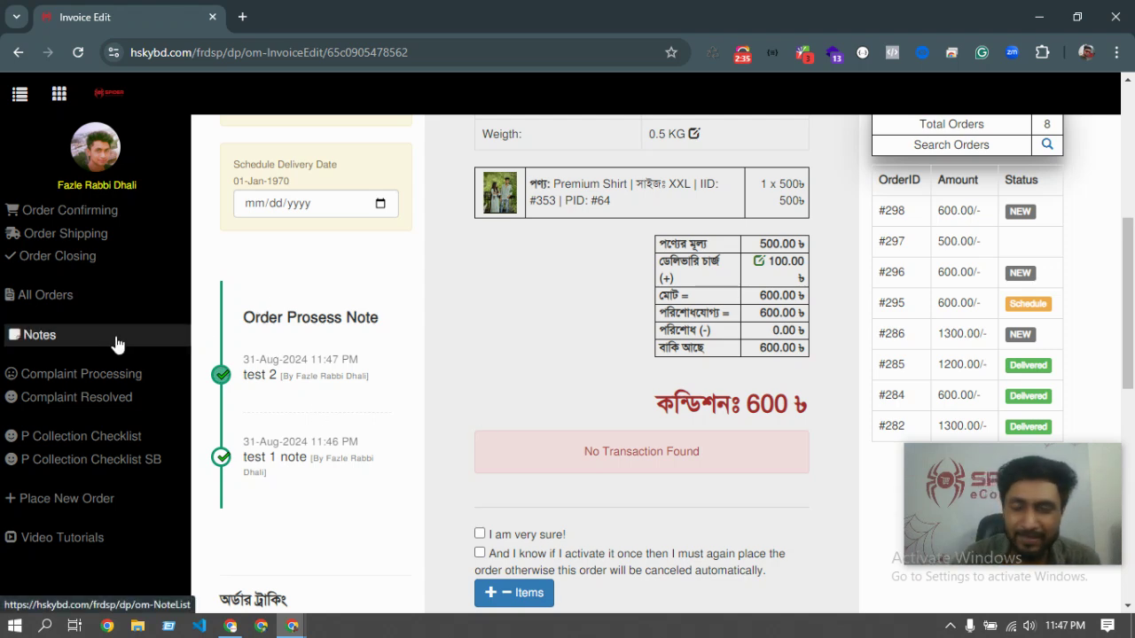
# - Open the list of all order notes and look through it from the newest to the oldest entry
pyautogui.scroll(4, 111, 344)
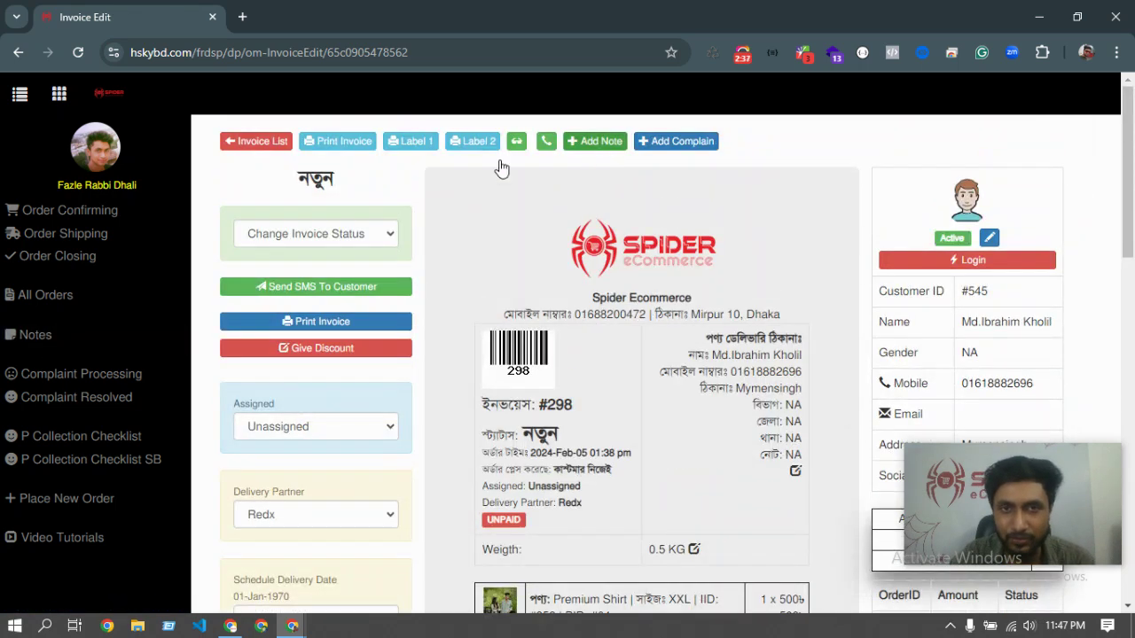
pyautogui.scroll(-1, 137, 383)
pyautogui.scroll(1, 137, 383)
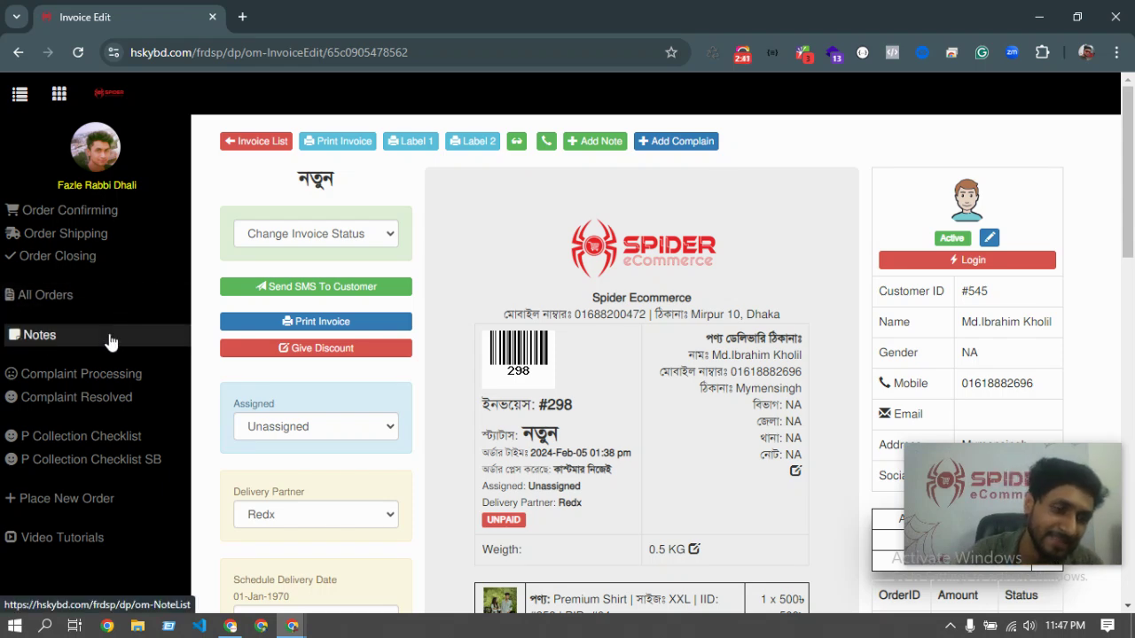
pyautogui.click(37, 344)
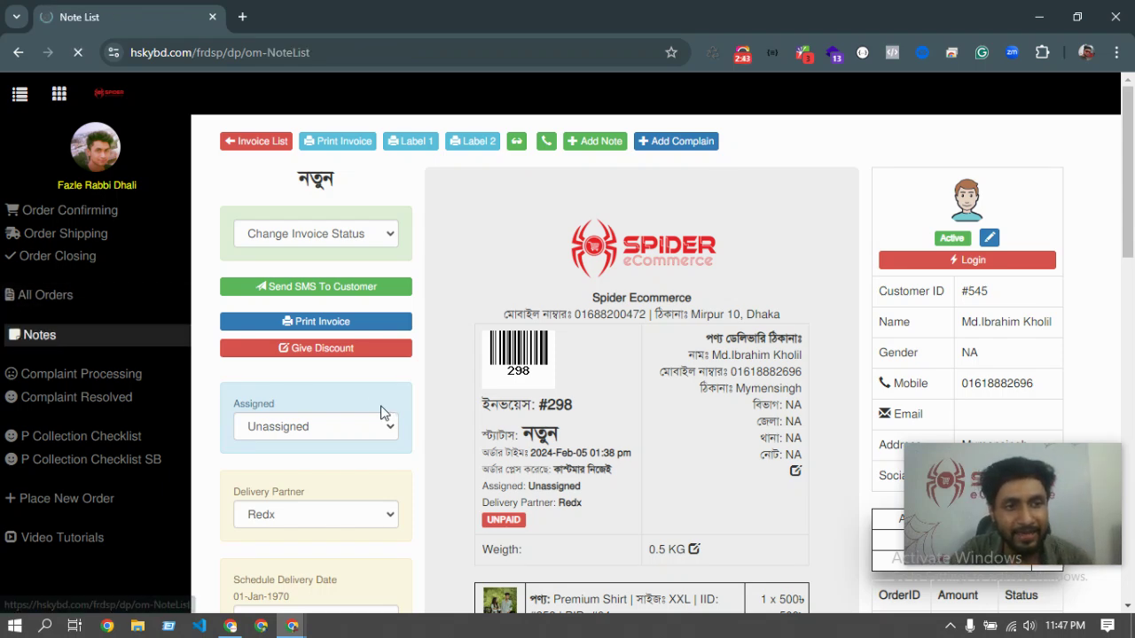
pyautogui.scroll(-10, 370, 228)
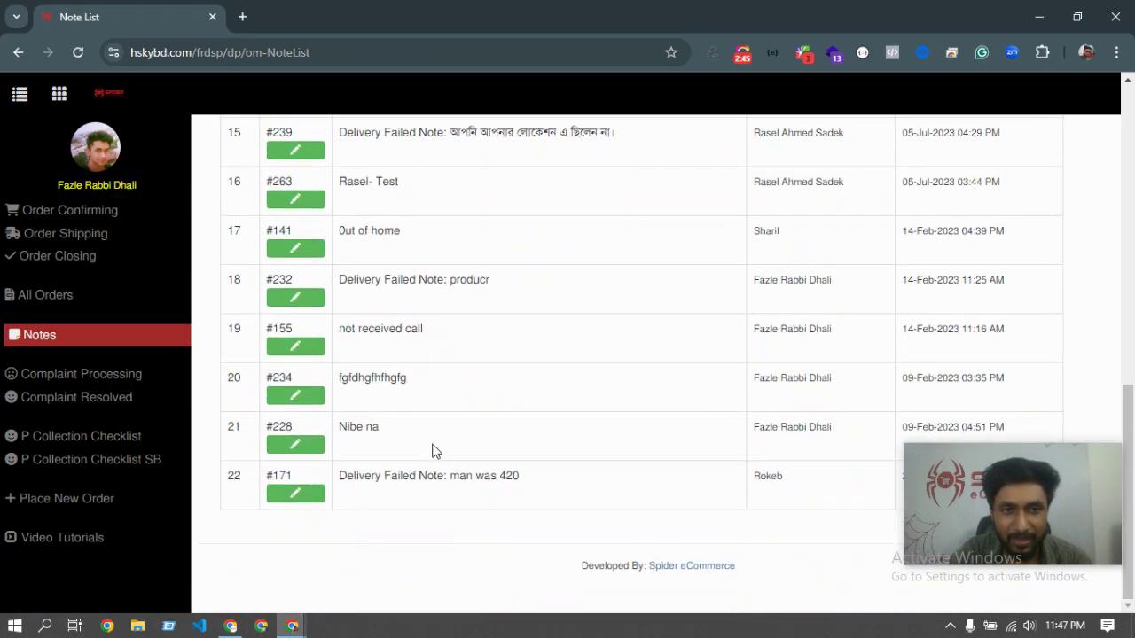
pyautogui.scroll(10, 430, 451)
pyautogui.scroll(-10, 470, 346)
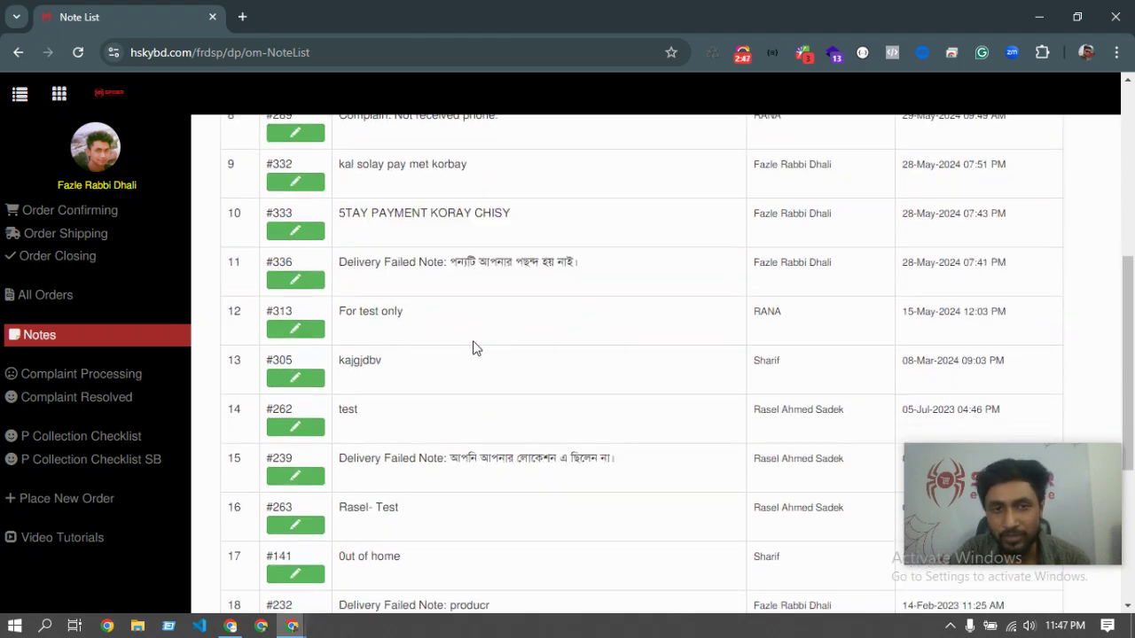
pyautogui.scroll(10, 458, 435)
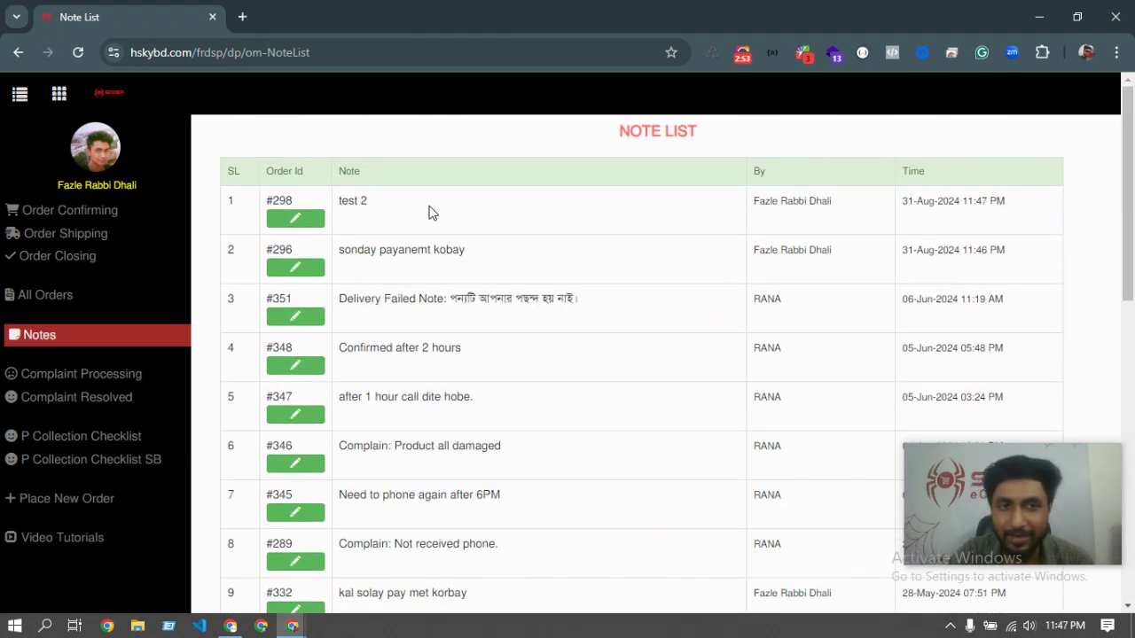
# - Examine the two newest entries in the note list, "test 2" and "sonday payanemt kobay"
pyautogui.moveTo(344, 250); pyautogui.dragTo(599, 251)
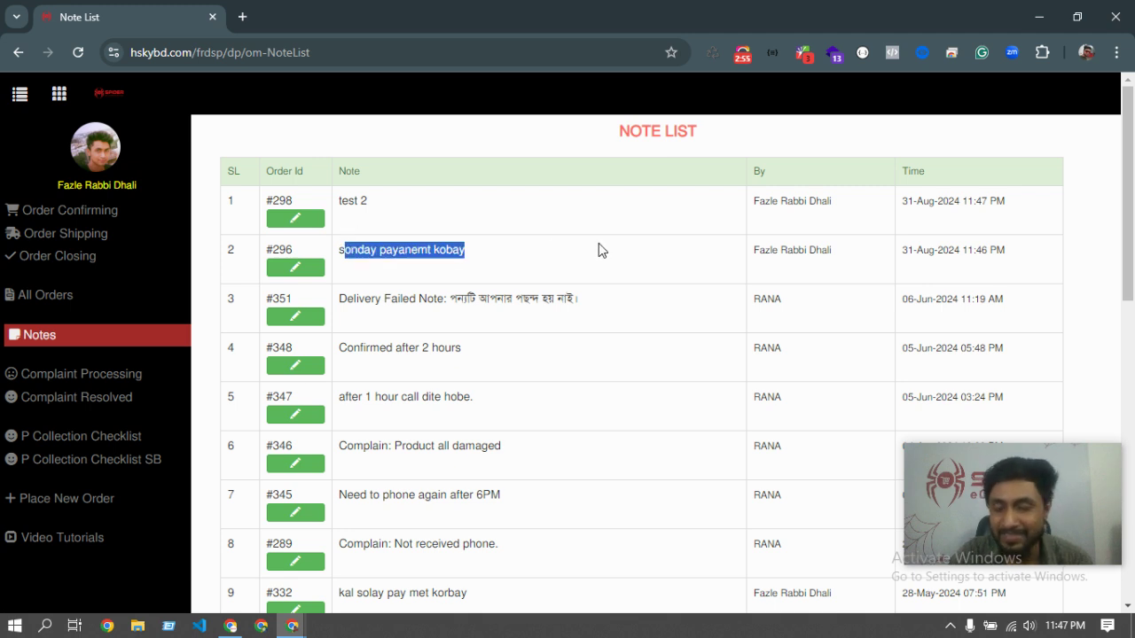
pyautogui.tripleClick(346, 202)
pyautogui.moveTo(337, 213); pyautogui.dragTo(396, 213)
pyautogui.moveTo(337, 264); pyautogui.dragTo(490, 267)
pyautogui.click(278, 241)
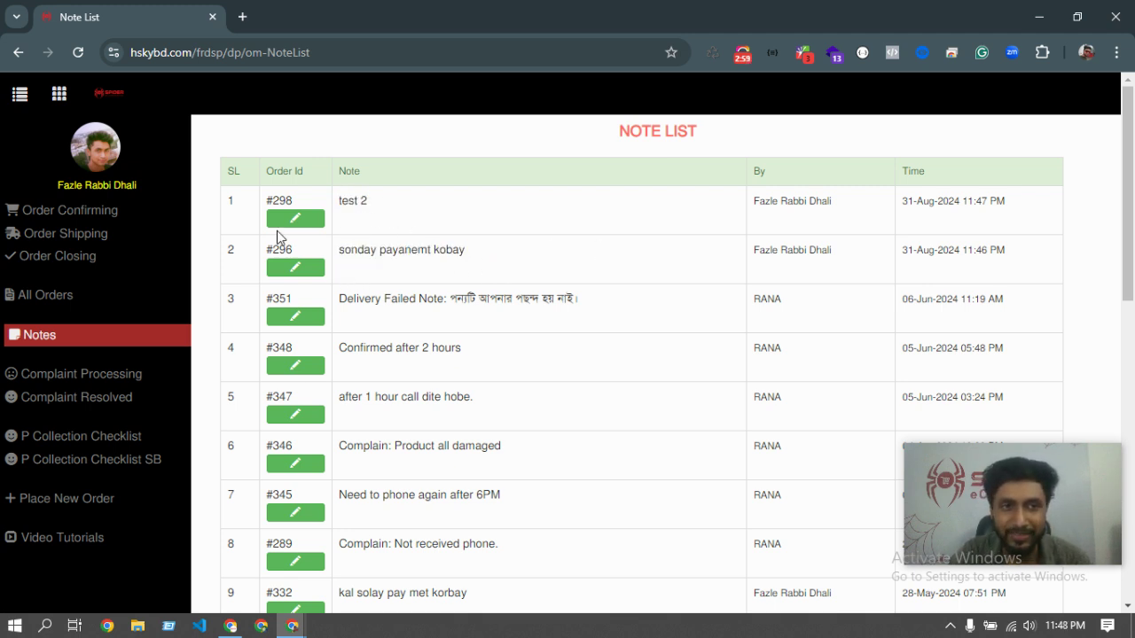
pyautogui.moveTo(343, 201); pyautogui.dragTo(372, 203)
pyautogui.click(350, 255)
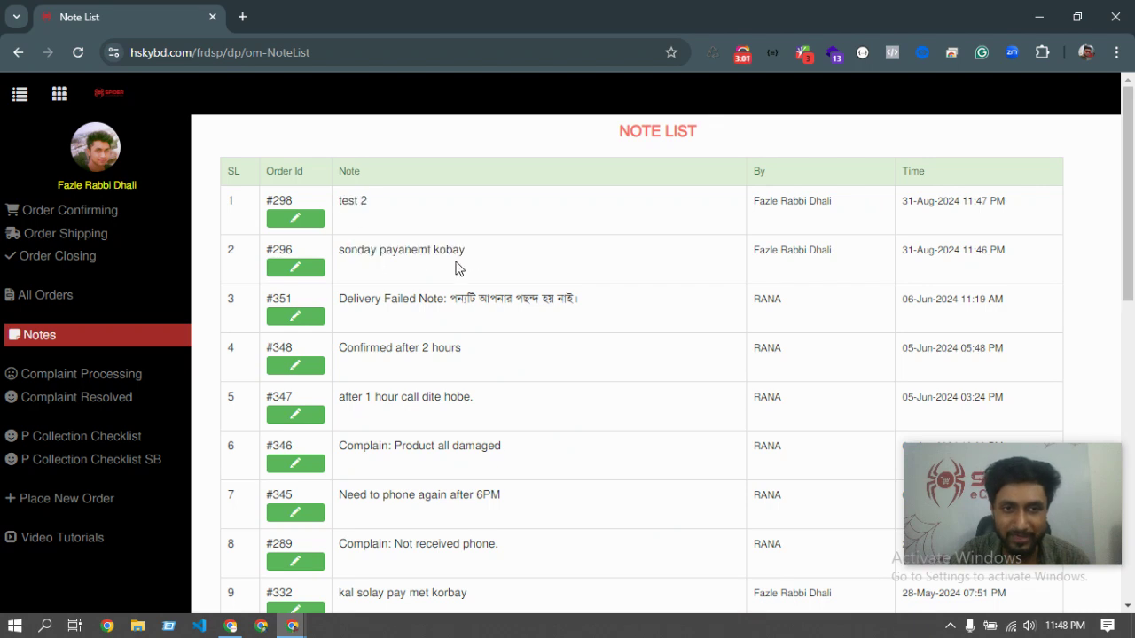
pyautogui.scroll(-1, 349, 203)
pyautogui.scroll(1, 347, 239)
# - Open the invoice of the order that carries the note "sonday payanemt kobay"
pyautogui.moveTo(335, 257); pyautogui.dragTo(537, 258)
pyautogui.click(494, 253)
pyautogui.click(338, 261)
pyautogui.click(537, 258)
pyautogui.click(279, 266)
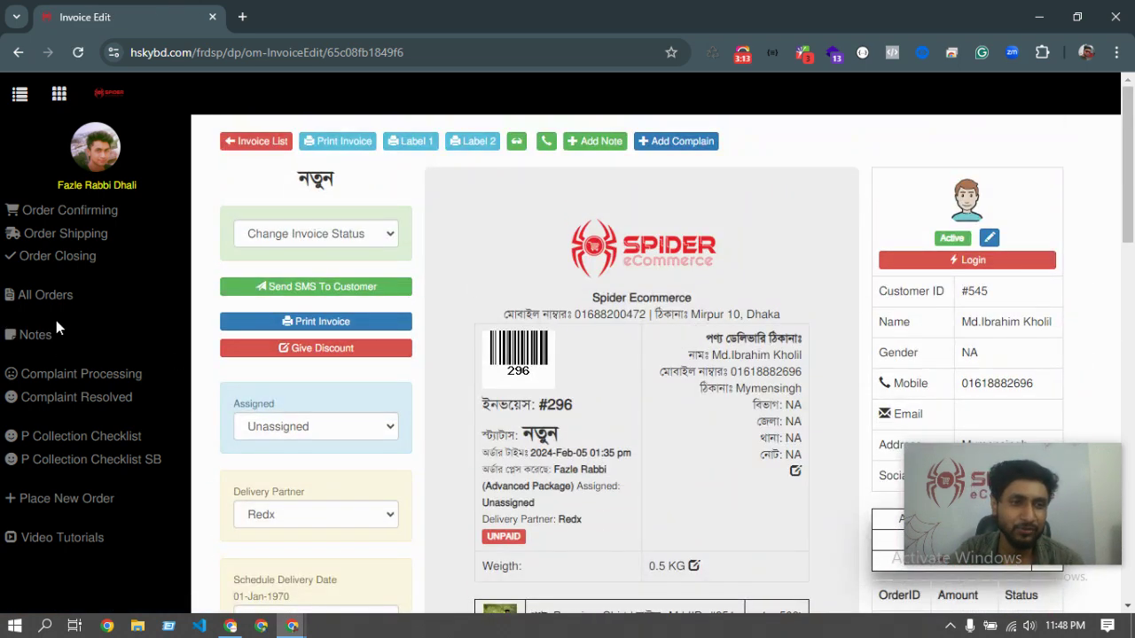
# - Return to the note list and examine the "Complain: Not received phone." and "kal solay pay met korbay" entries
pyautogui.click(35, 335)
pyautogui.scroll(-2, 443, 319)
pyautogui.scroll(-2, 423, 328)
pyautogui.scroll(5, 420, 325)
pyautogui.scroll(-3, 390, 322)
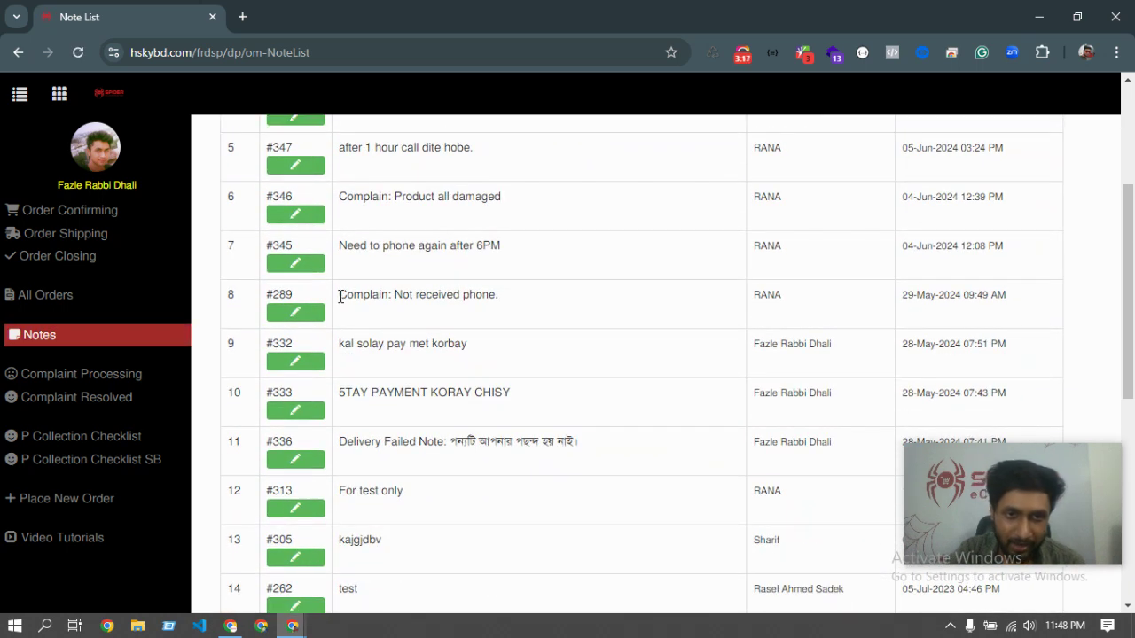
pyautogui.moveTo(340, 297); pyautogui.dragTo(575, 303)
pyautogui.moveTo(337, 359); pyautogui.dragTo(520, 355)
pyautogui.click(518, 349)
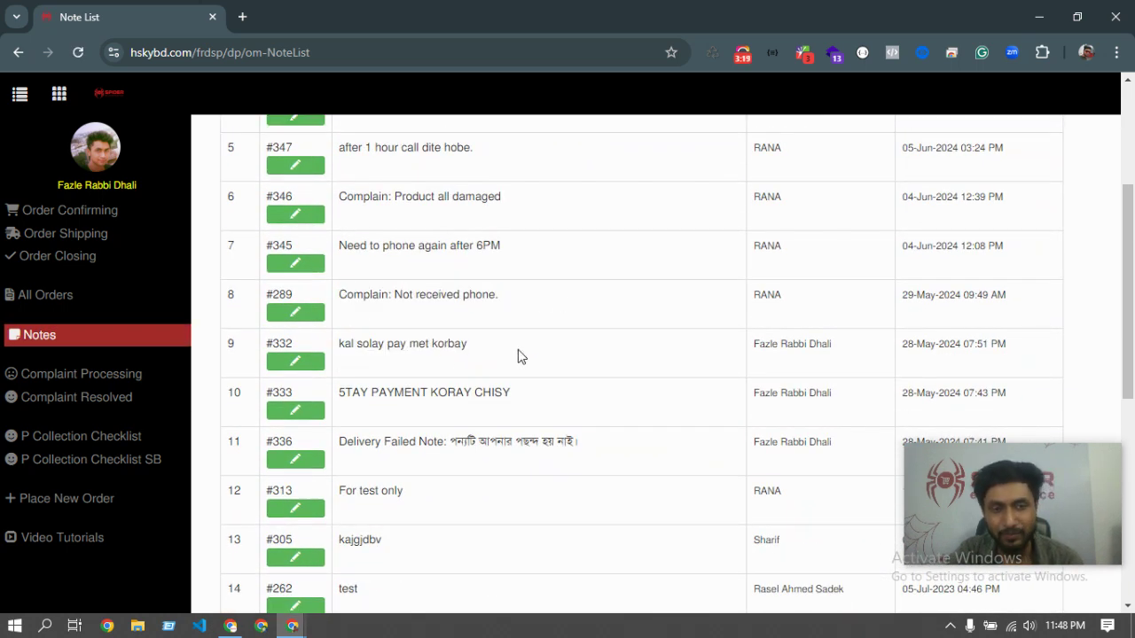
# - Look through the older notes and examine the newest "Delivery Failed Note" entry in the list
pyautogui.scroll(-3, 512, 353)
pyautogui.scroll(2, 524, 380)
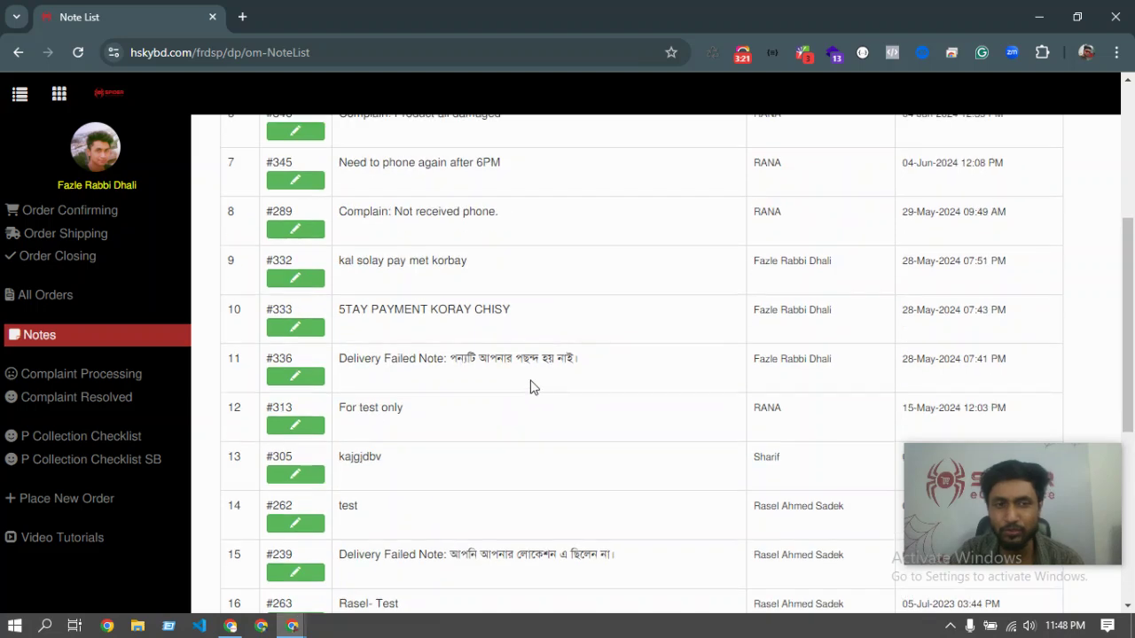
pyautogui.scroll(-3, 532, 407)
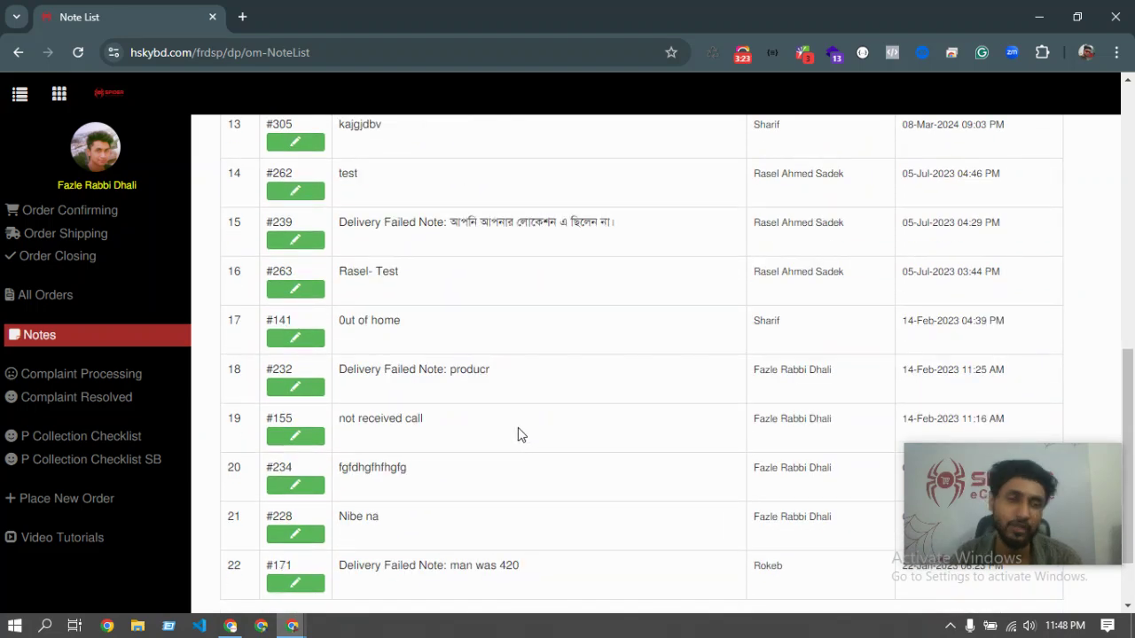
pyautogui.scroll(7, 425, 453)
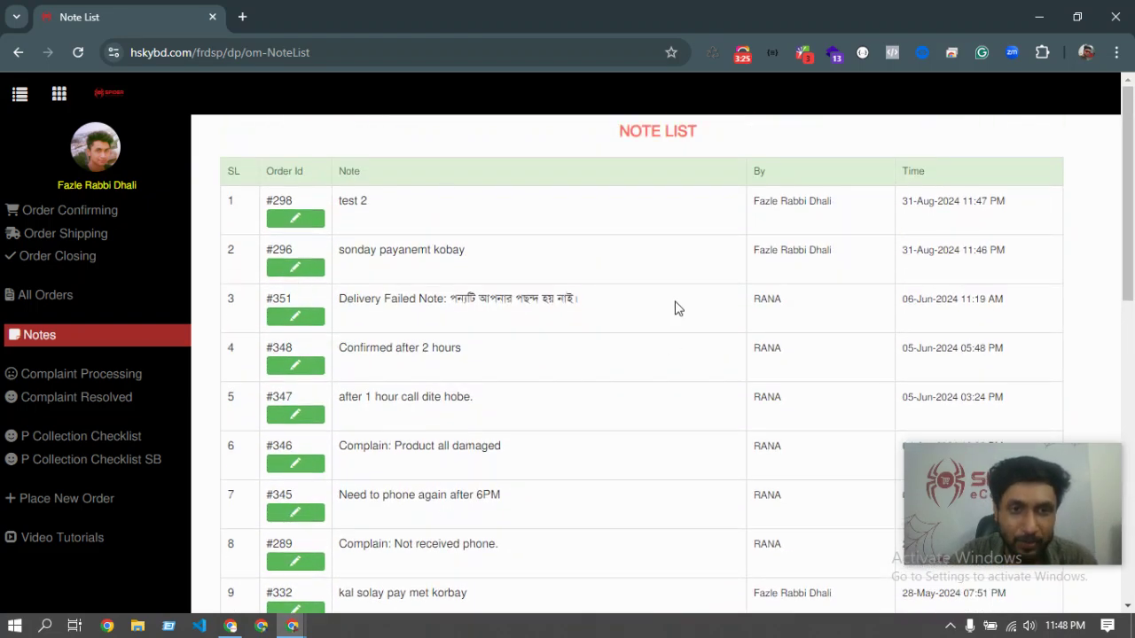
pyautogui.moveTo(360, 299); pyautogui.dragTo(654, 308)
pyautogui.click(545, 298)
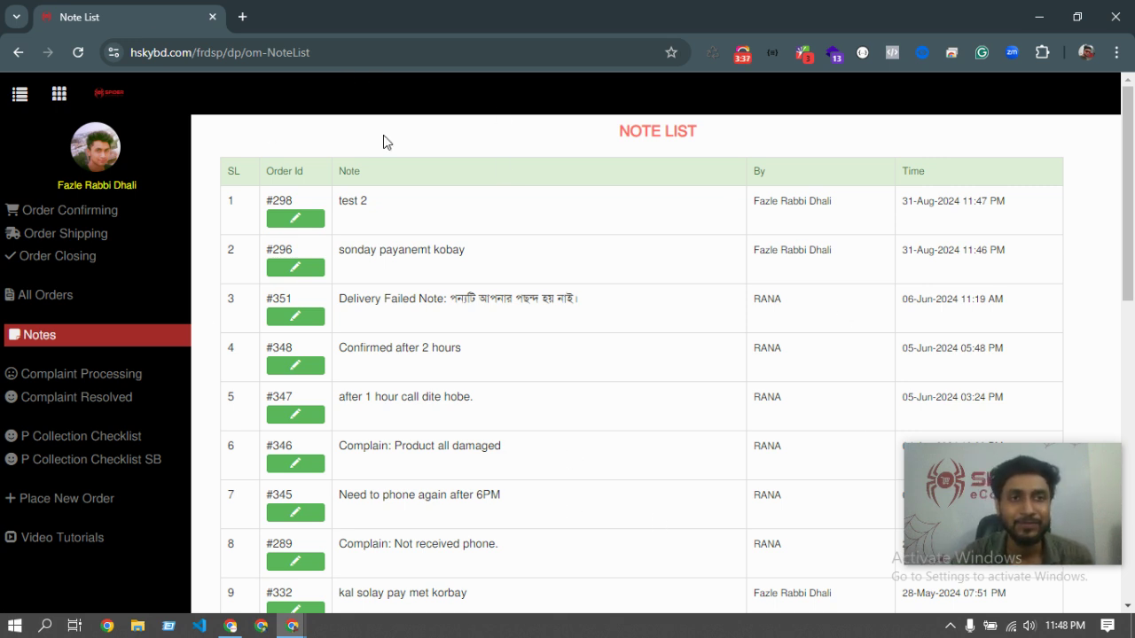
pyautogui.click(742, 53)
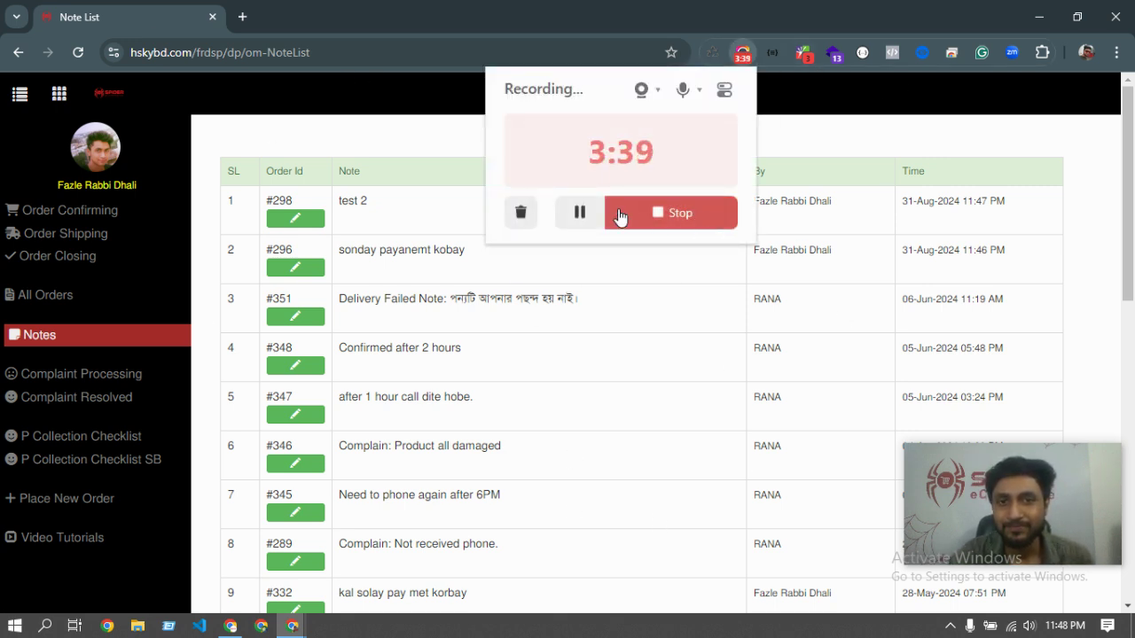
pyautogui.click(781, 203)
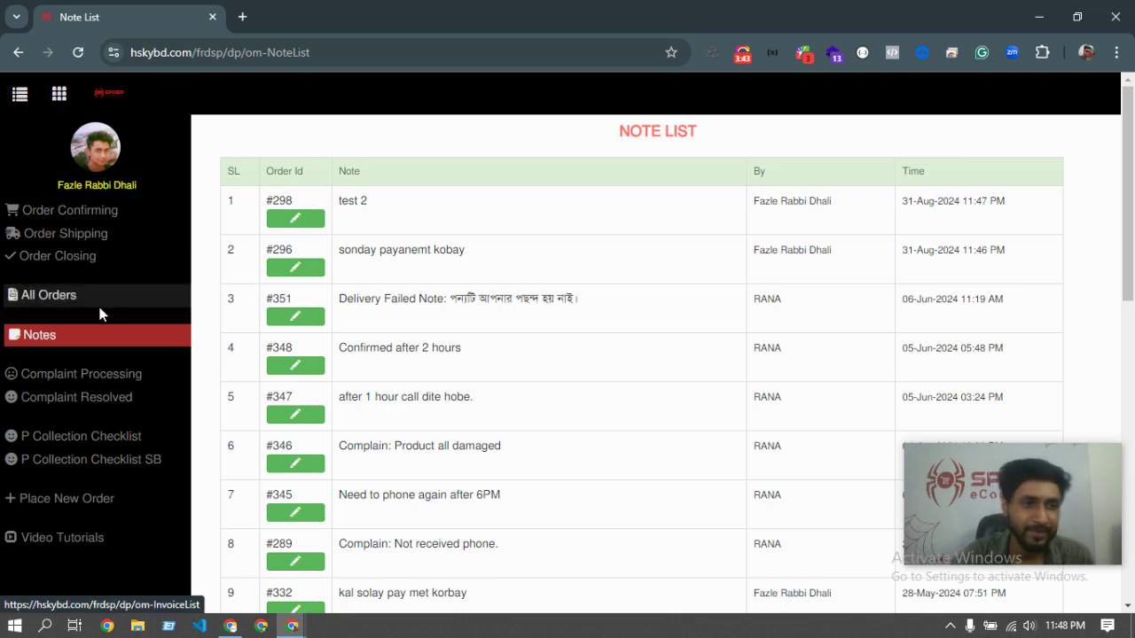
# - Open the order confirming list and check the notes displayed beside the Premium Shirt orders
pyautogui.click(80, 211)
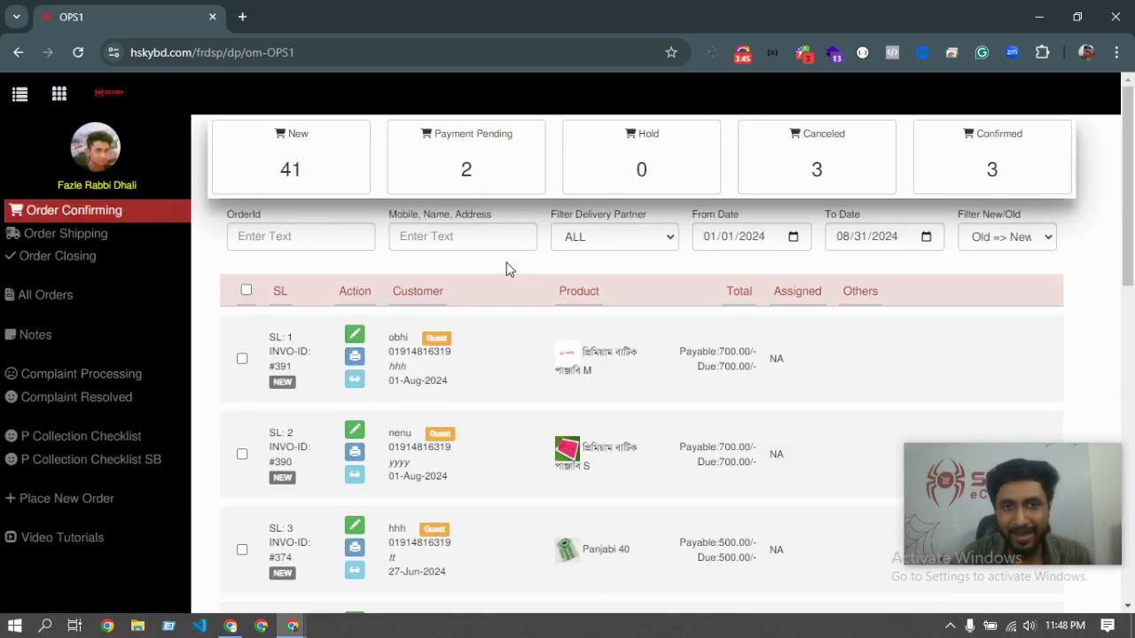
pyautogui.scroll(-4, 443, 390)
pyautogui.scroll(-3, 380, 381)
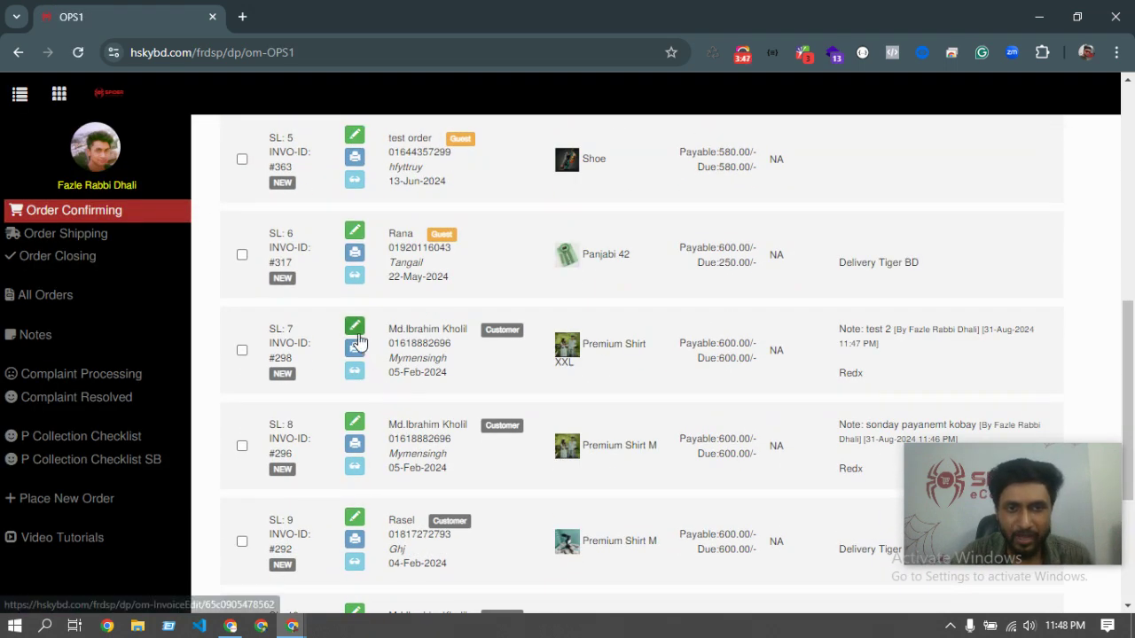
# - Visit the order shipping list, switch to the order closing list, and open the third delivered order's invoice
pyautogui.click(117, 241)
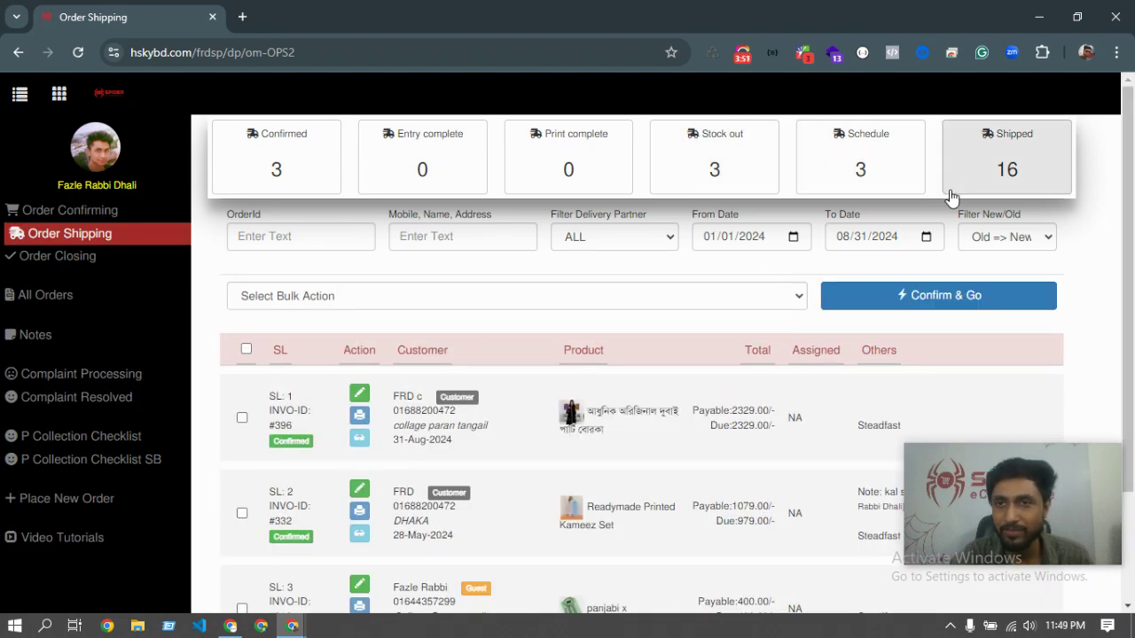
pyautogui.click(71, 256)
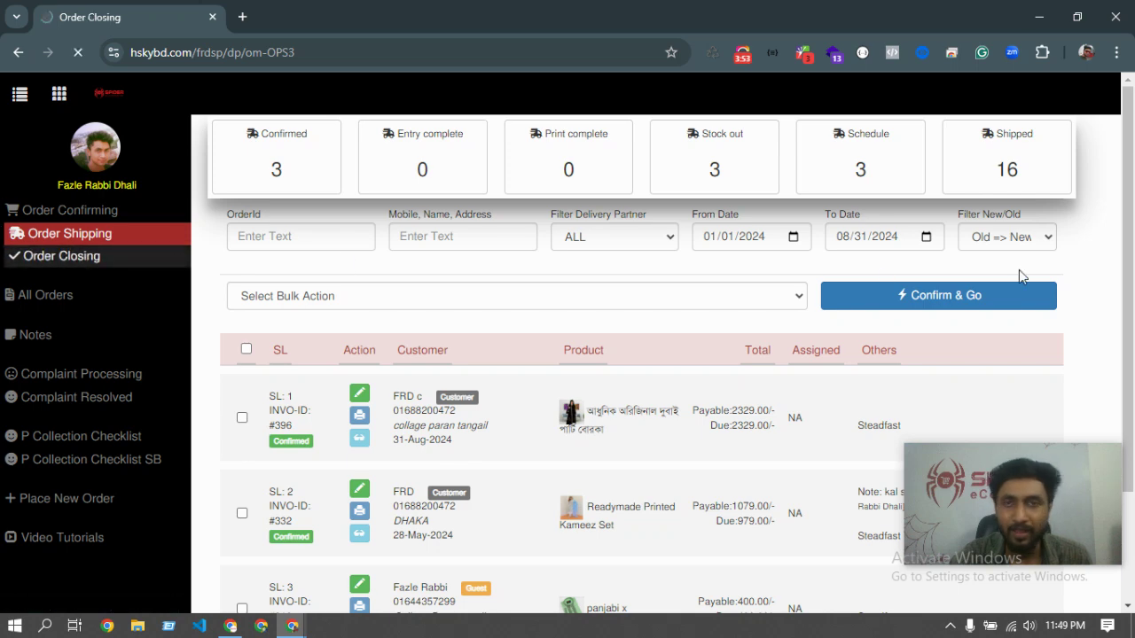
pyautogui.click(968, 167)
pyautogui.scroll(-3, 458, 321)
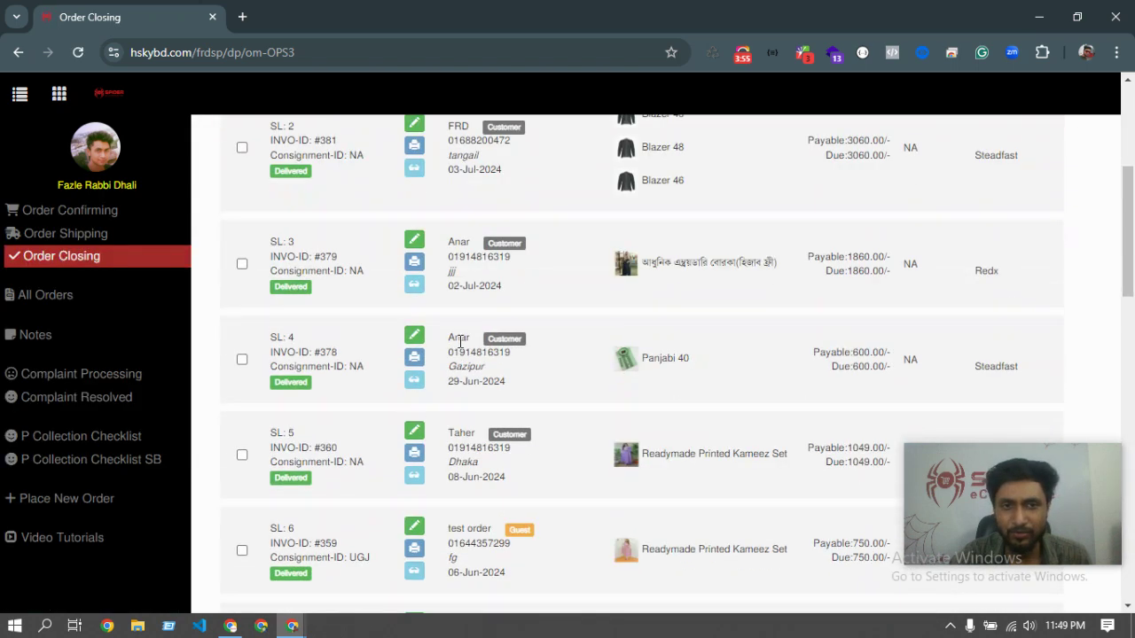
pyautogui.click(414, 238)
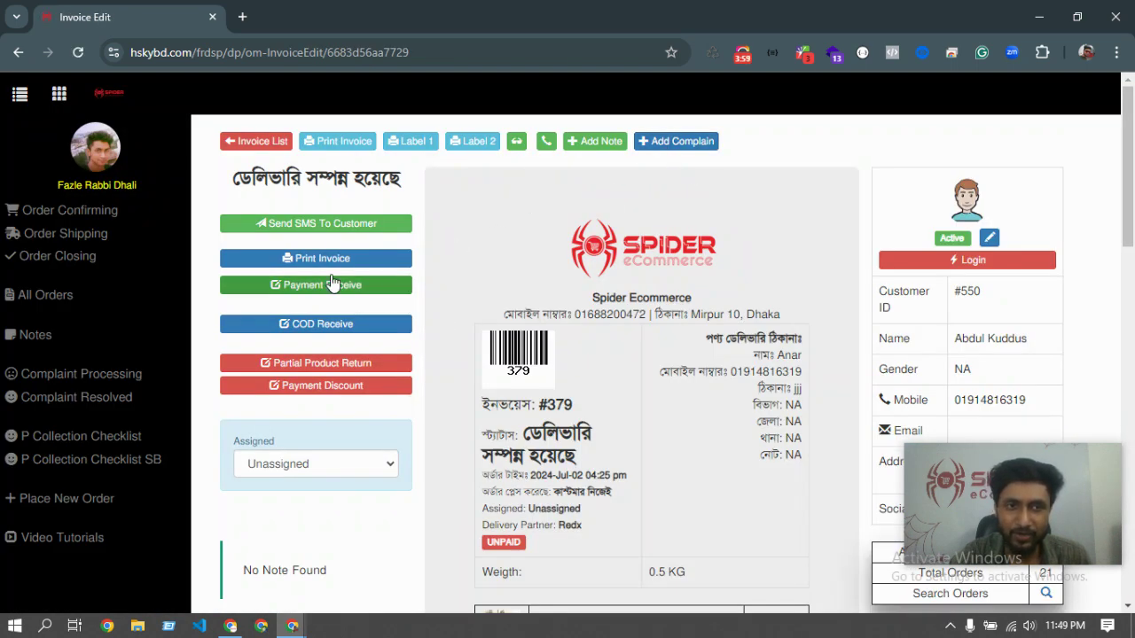
# - Look over the delivered order's invoice, including its note and order tracking sections
pyautogui.scroll(-6, 385, 301)
pyautogui.scroll(4, 747, 372)
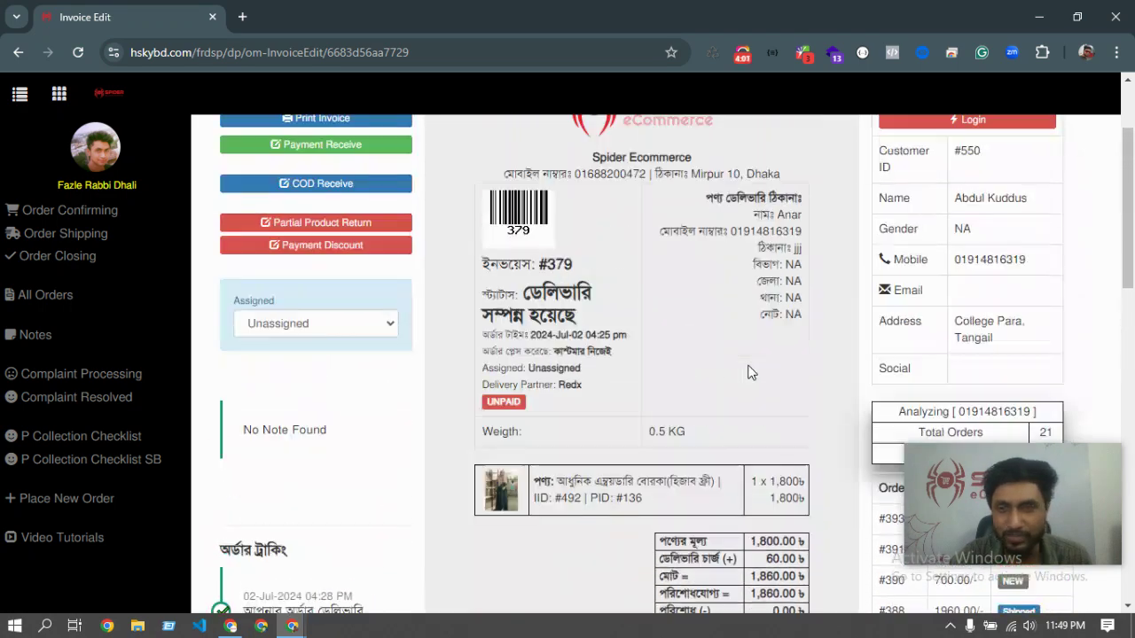
pyautogui.scroll(1, 747, 372)
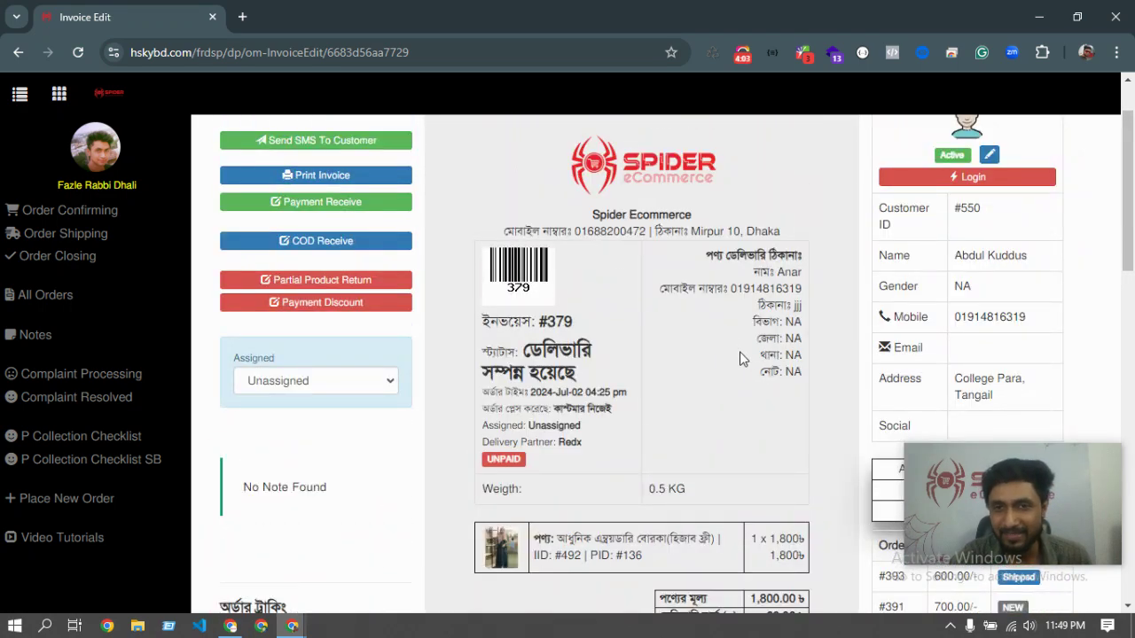
pyautogui.scroll(-2, 757, 355)
pyautogui.scroll(2, 766, 359)
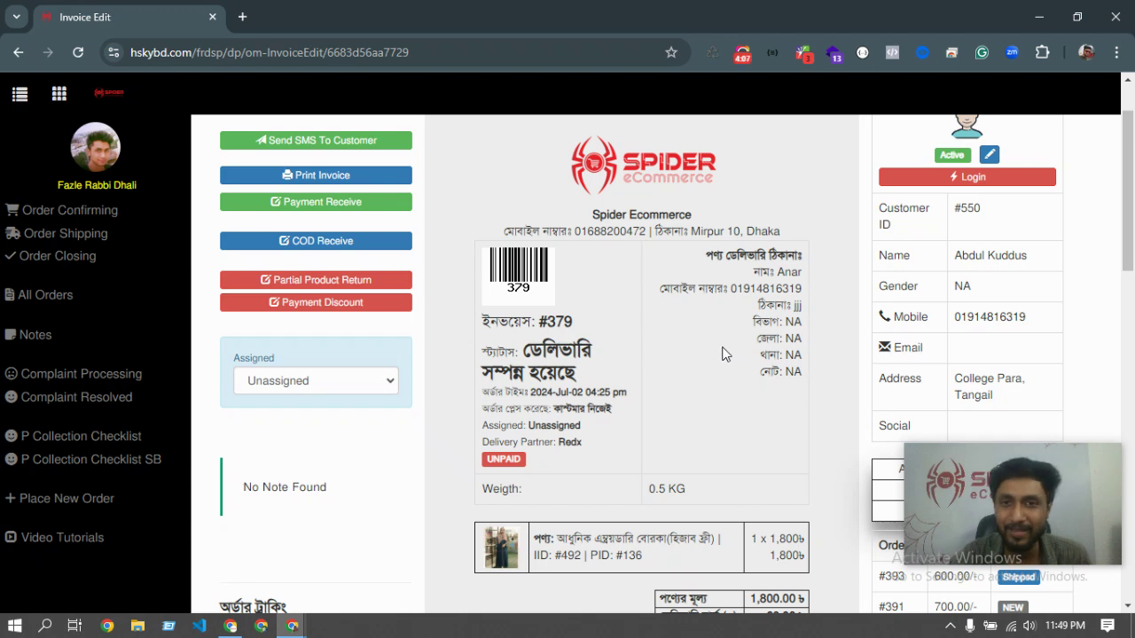
pyautogui.scroll(1, 722, 354)
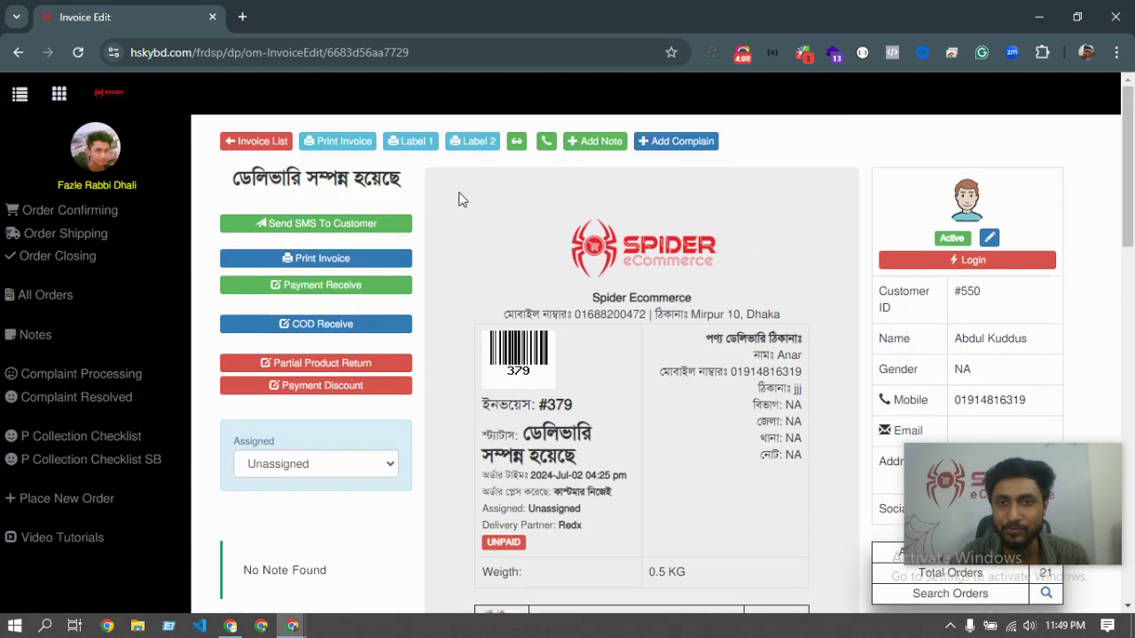
# - Add the complaint "product return ditay chay + clolr like hoy ani ti" to the delivered order's invoice
pyautogui.click(676, 142)
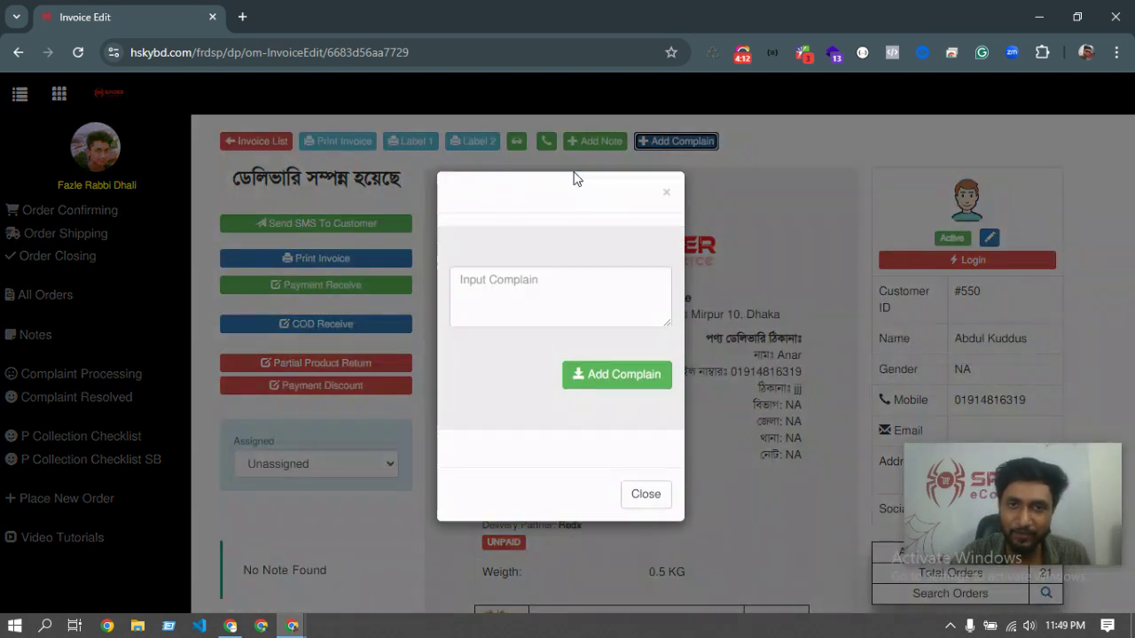
pyautogui.click(498, 298)
pyautogui.write('prod')
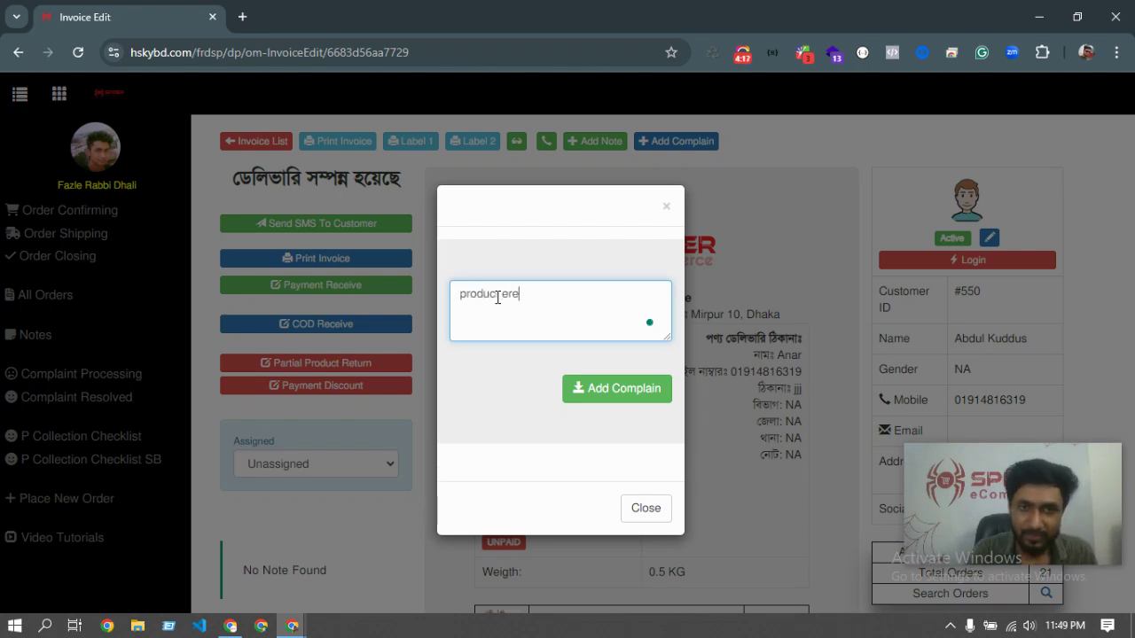
pyautogui.write('uct return ditay chay +')
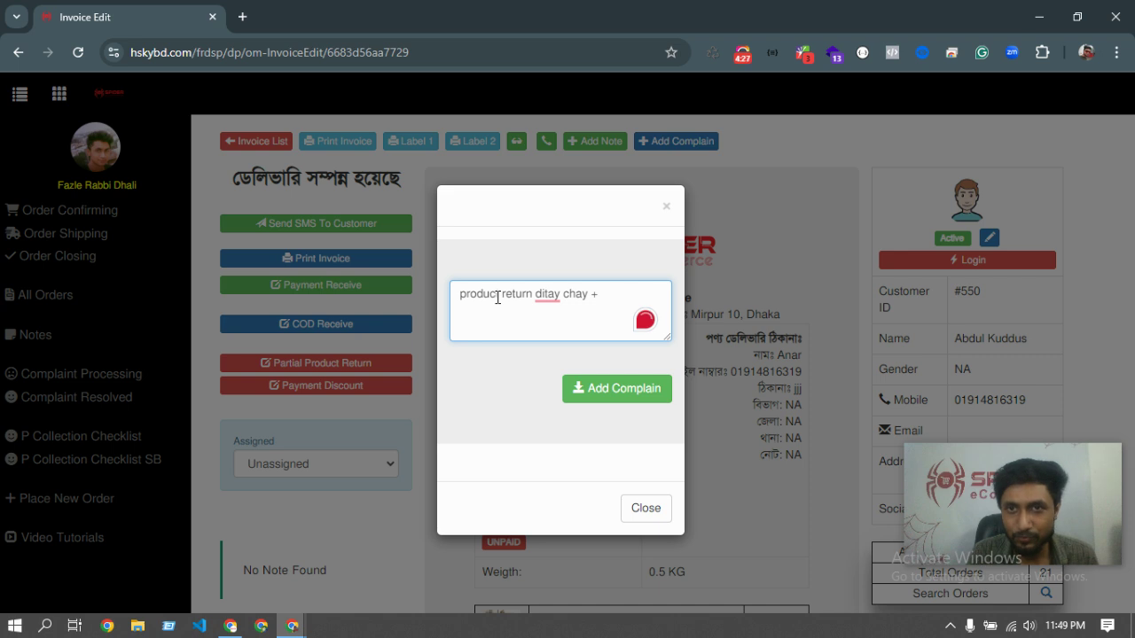
pyautogui.write('lolr')
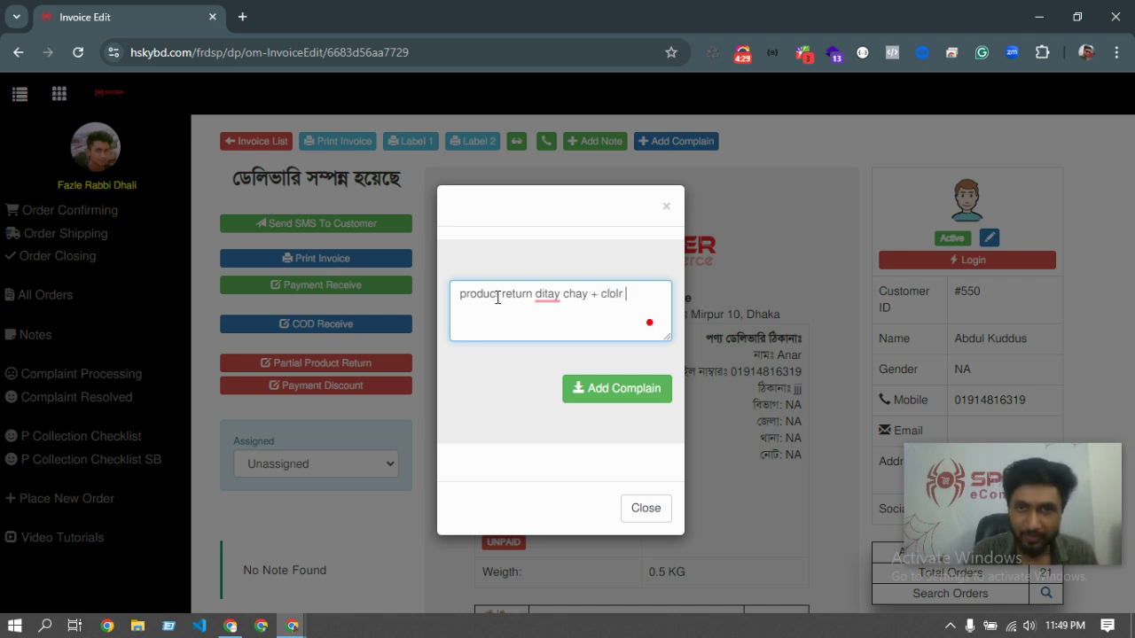
pyautogui.write(' like hoy')
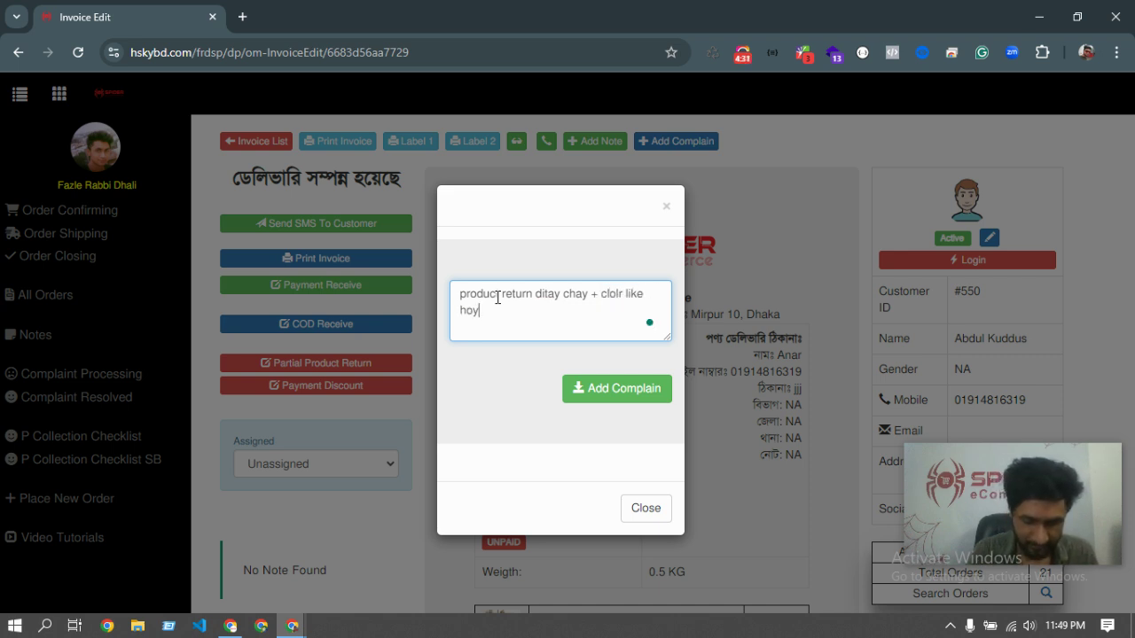
pyautogui.write(' ani ti')
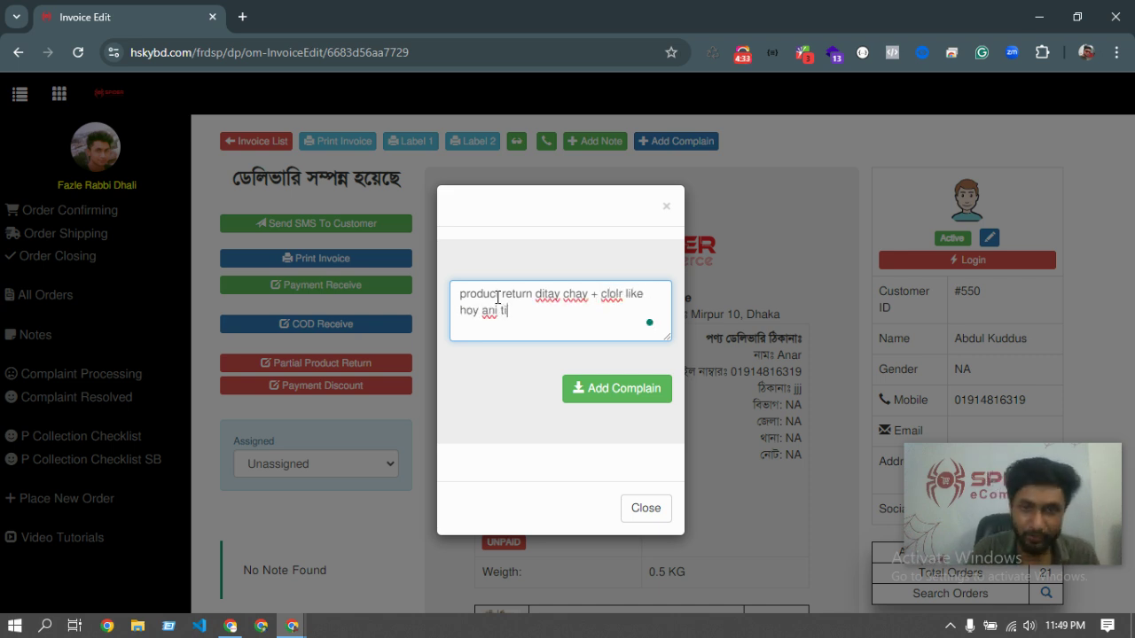
pyautogui.click(577, 388)
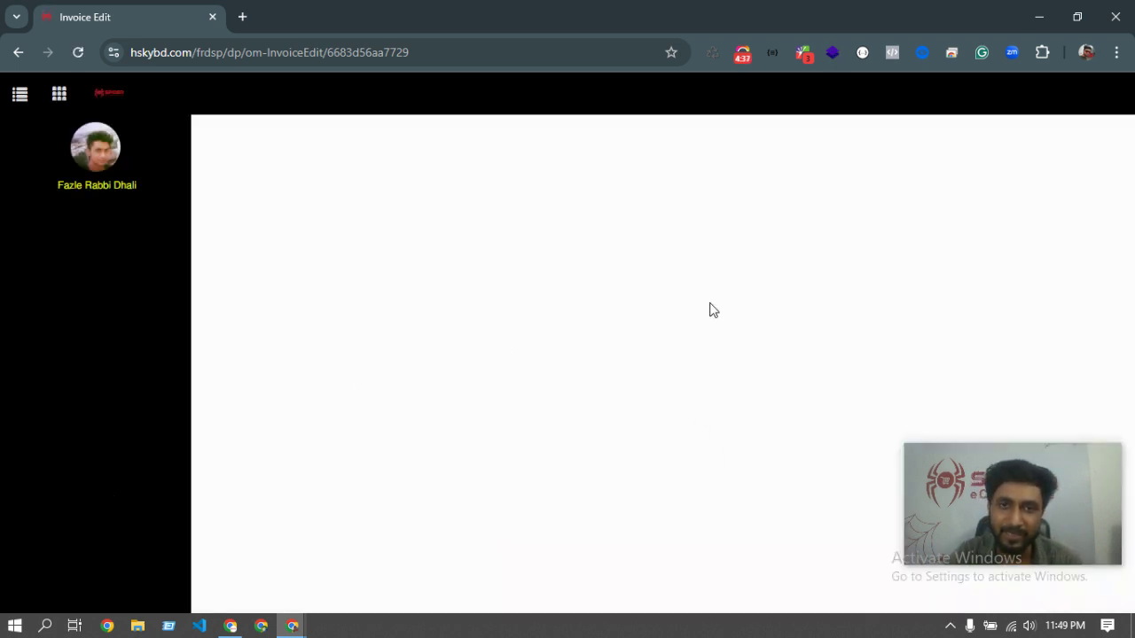
# - Reload the invoice page and examine the new complaint entry in the order process note section
pyautogui.click(537, 50)
pyautogui.click(544, 53)
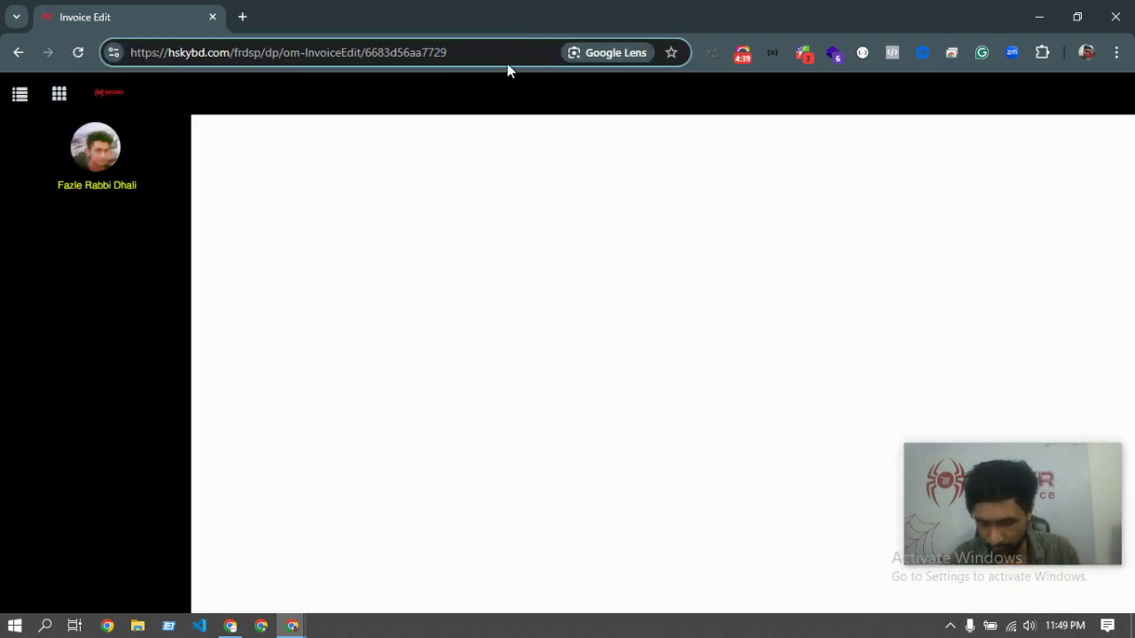
pyautogui.press('Return')
pyautogui.scroll(-2, 330, 297)
pyautogui.scroll(-2, 330, 297)
pyautogui.moveTo(255, 244); pyautogui.dragTo(396, 244)
pyautogui.click(396, 244)
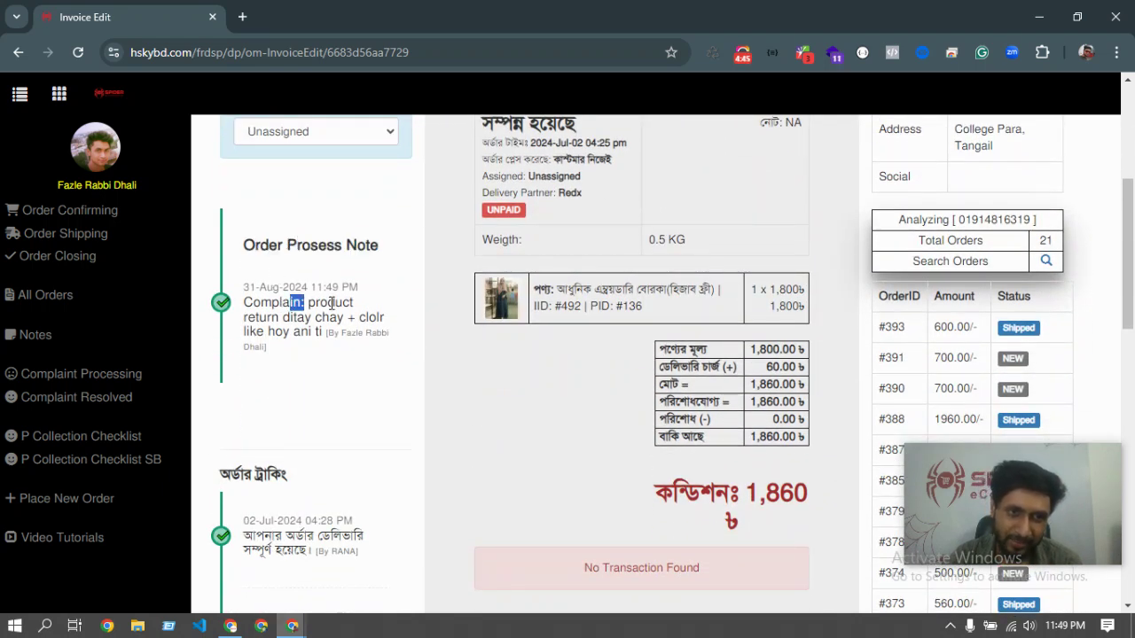
pyautogui.tripleClick(341, 350)
pyautogui.click(341, 353)
pyautogui.moveTo(369, 364); pyautogui.dragTo(316, 319)
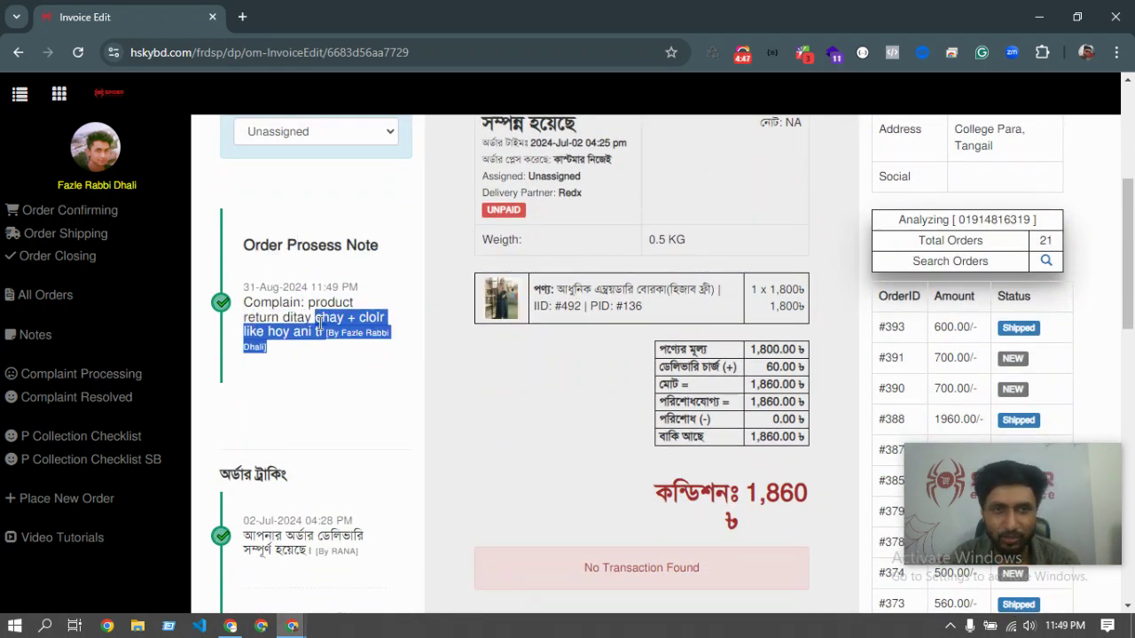
# - Review the rest of the invoice around the process note and reread the complaint's text and author
pyautogui.scroll(1, 429, 331)
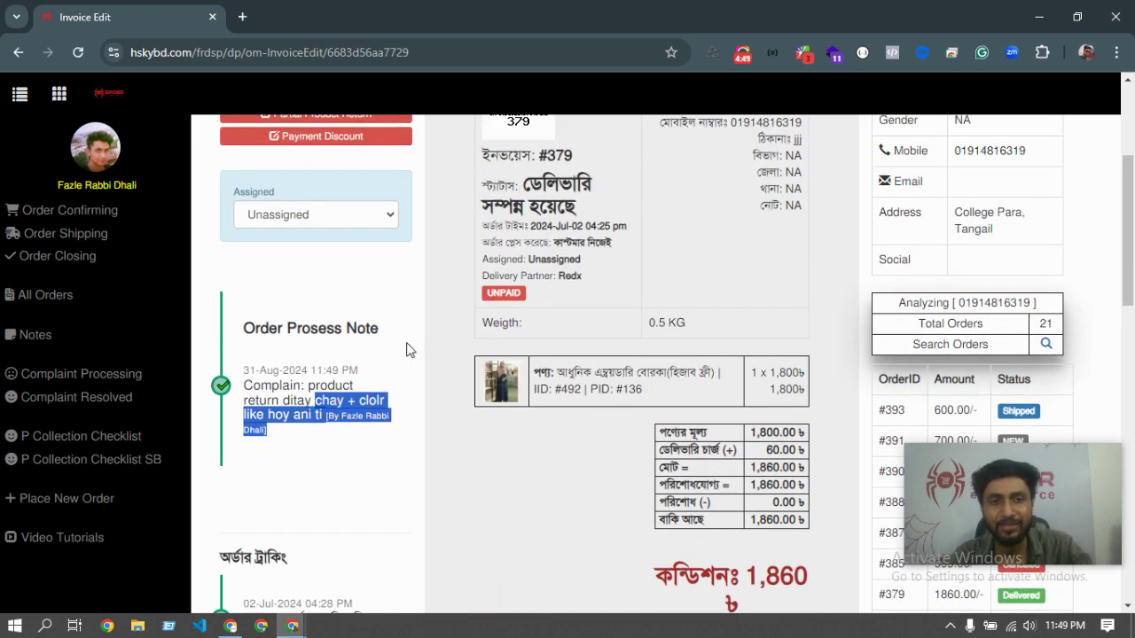
pyautogui.scroll(2, 408, 334)
pyautogui.scroll(-3, 386, 337)
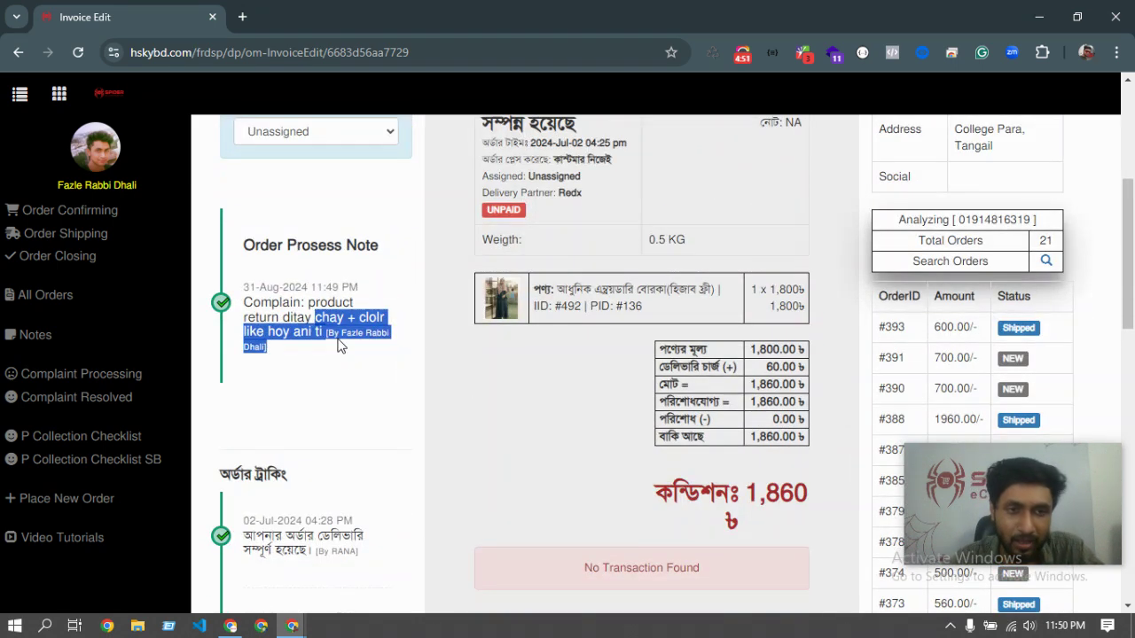
pyautogui.tripleClick(352, 359)
pyautogui.click(352, 360)
pyautogui.tripleClick(324, 346)
pyautogui.click(421, 387)
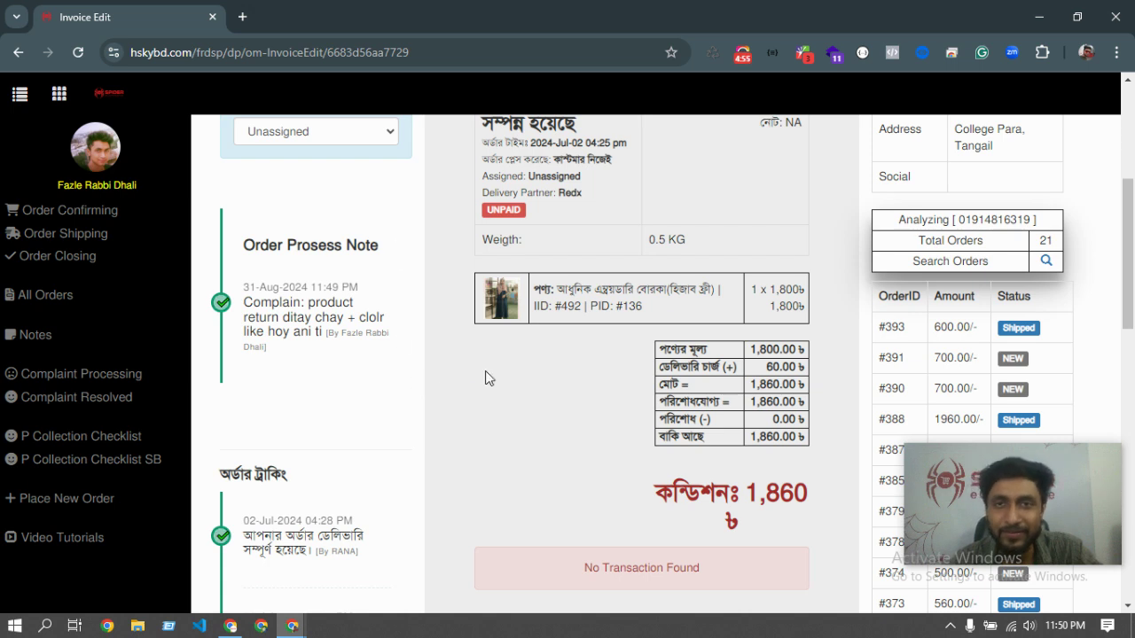
pyautogui.tripleClick(326, 325)
pyautogui.click(346, 349)
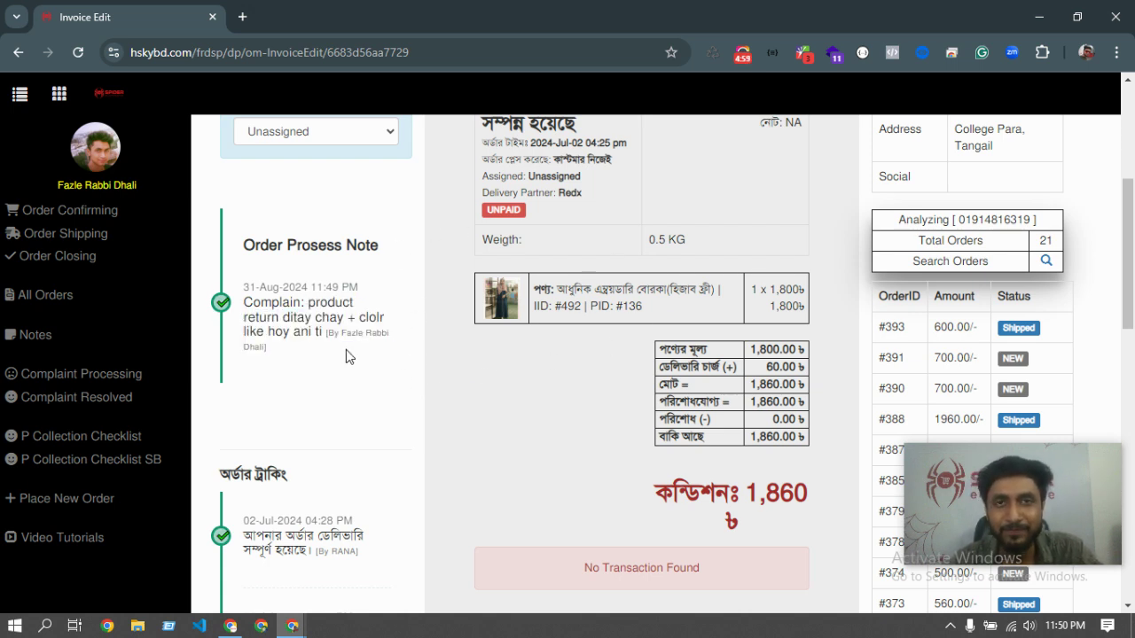